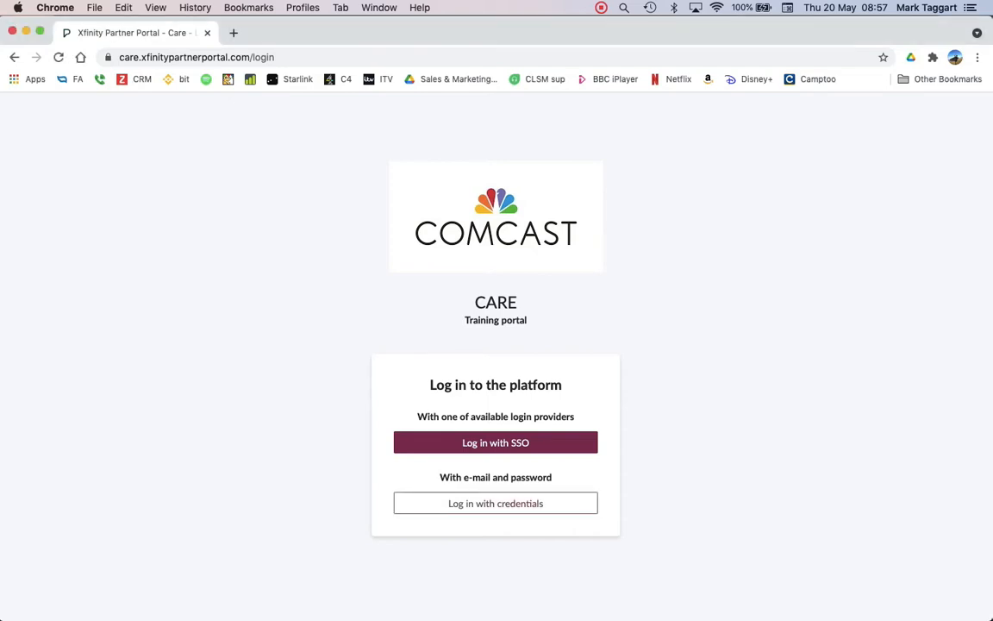
# - Log in to the training portal with the saved e-mail credentials and pause the Tokyo Olympics preview video
pyautogui.click(496, 501)
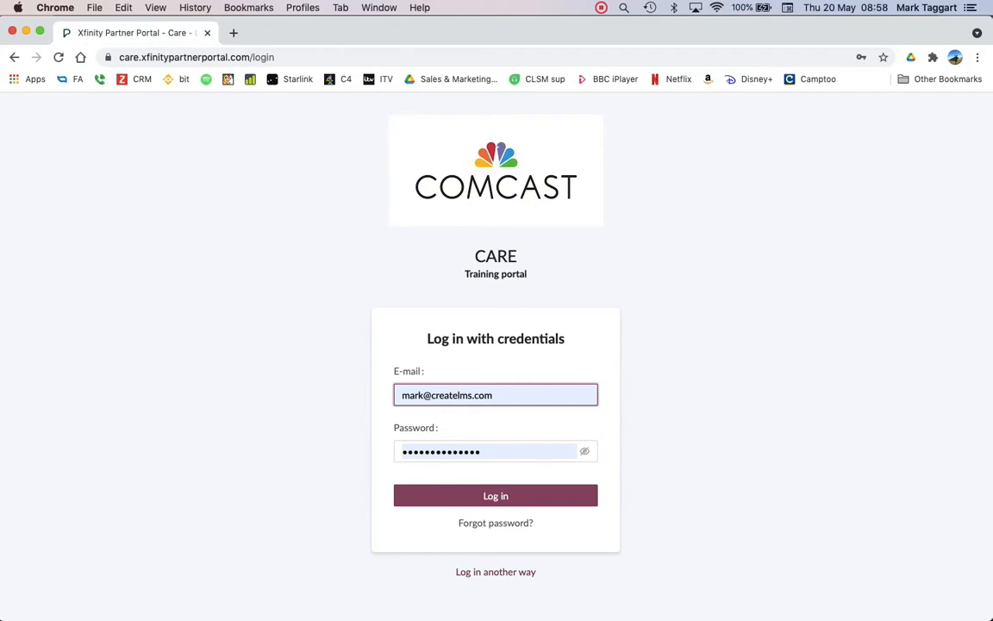
pyautogui.press('Return')
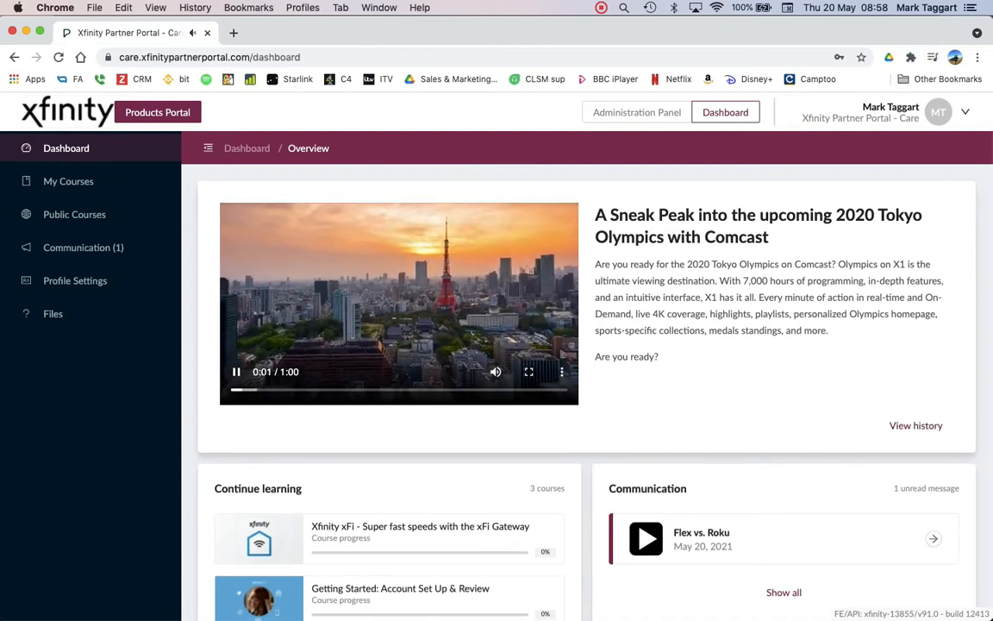
pyautogui.press('space')
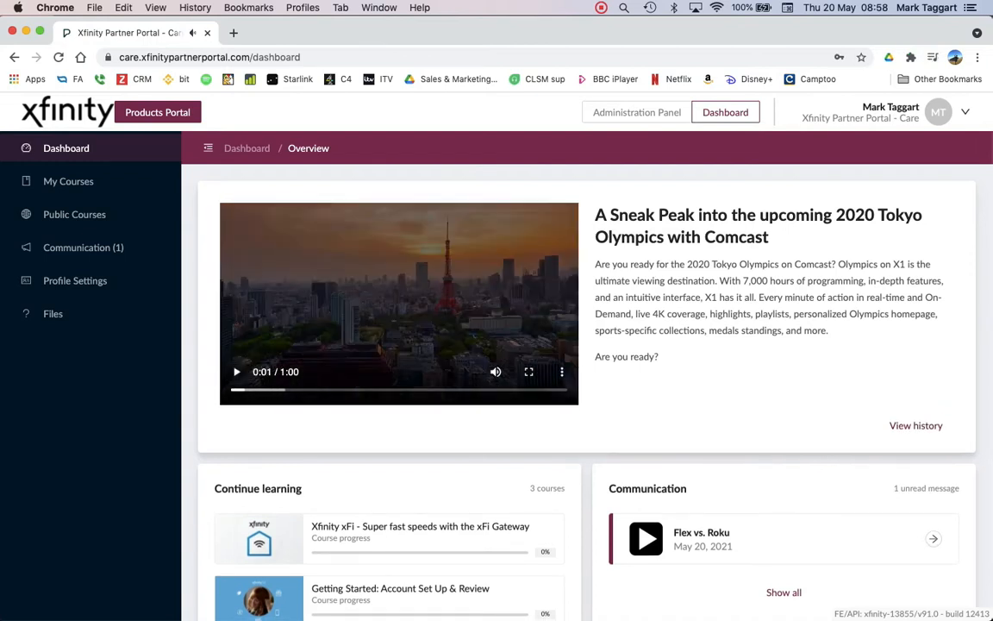
# - Review the Continue learning, Communication and Your courses widgets on the learner dashboard
pyautogui.scroll(-1, 586, 388)
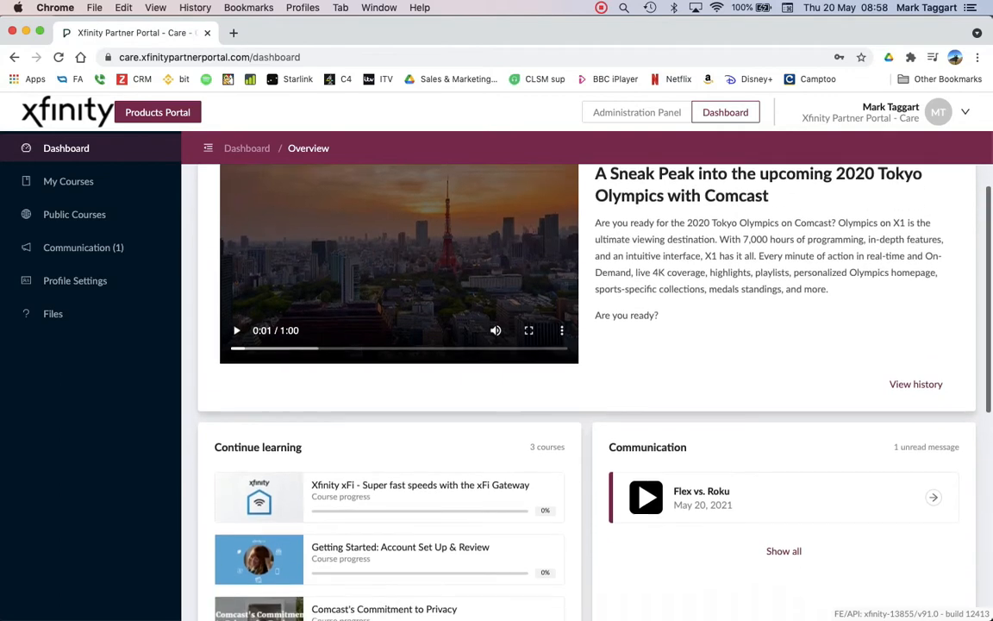
pyautogui.scroll(-2, 586, 388)
pyautogui.scroll(-1, 586, 388)
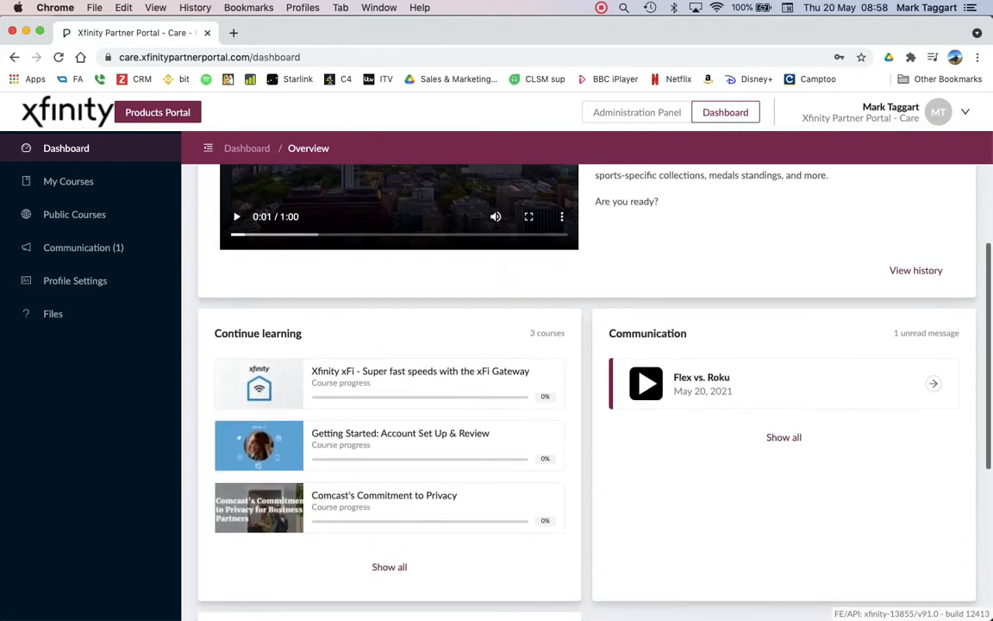
pyautogui.scroll(-1, 387, 379)
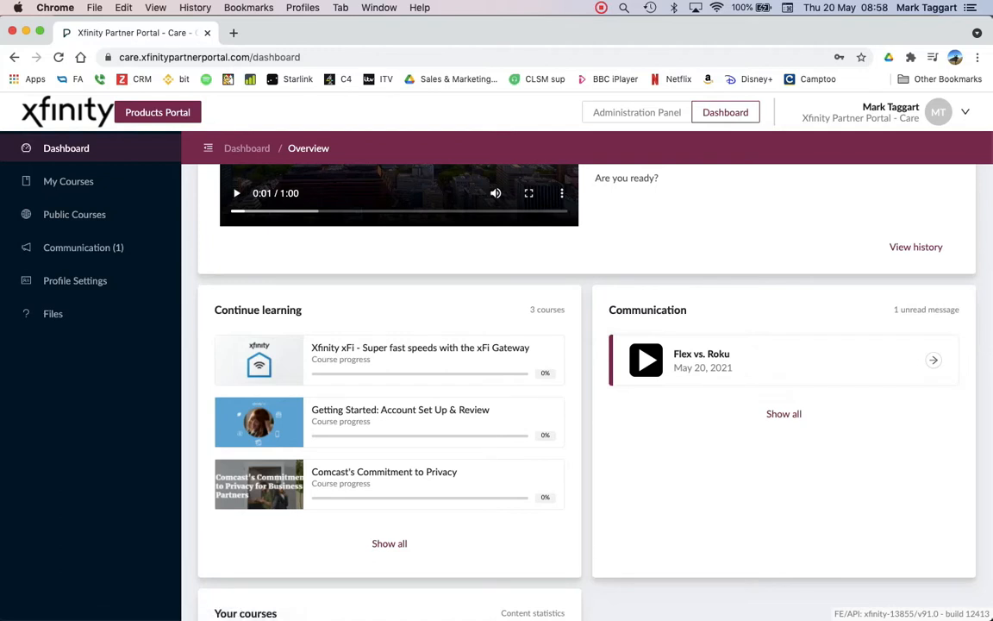
pyautogui.scroll(-3, 577, 362)
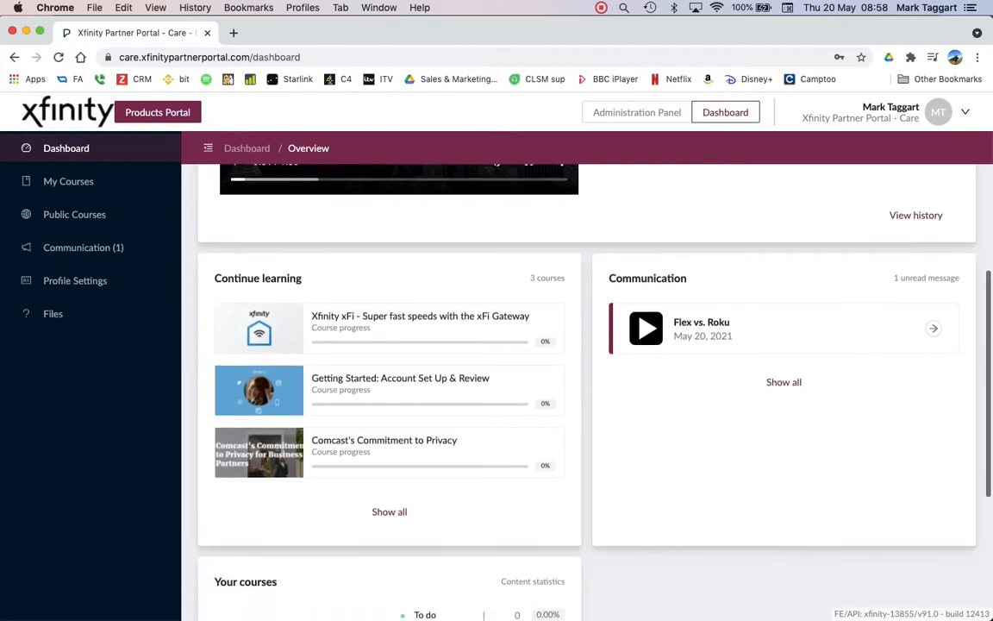
pyautogui.scroll(-3, 578, 362)
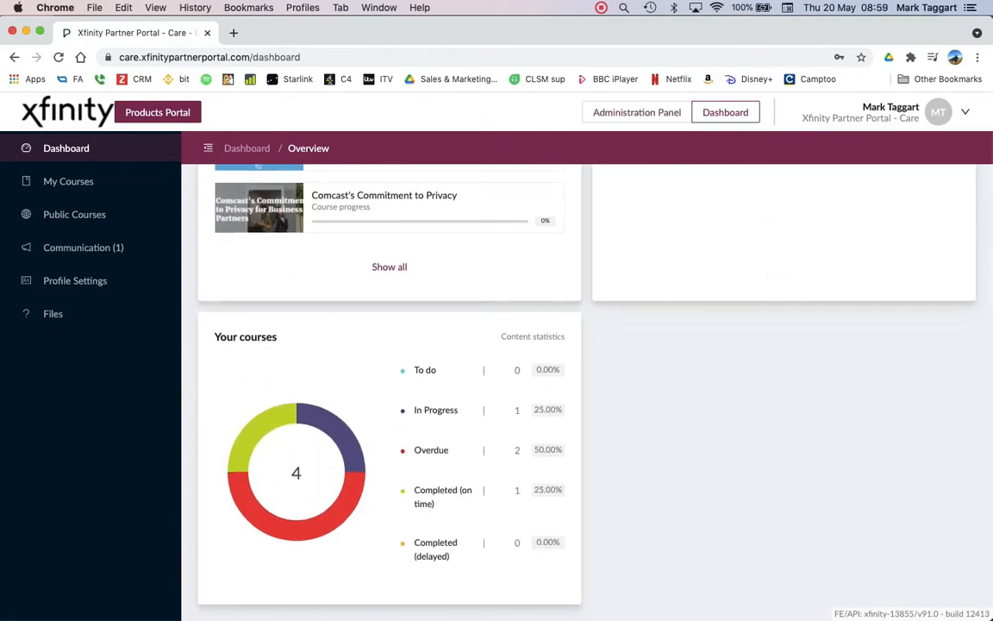
# - Enable the calendar widget and the achievements widget for the learner panel in the administration settings
pyautogui.click(637, 112)
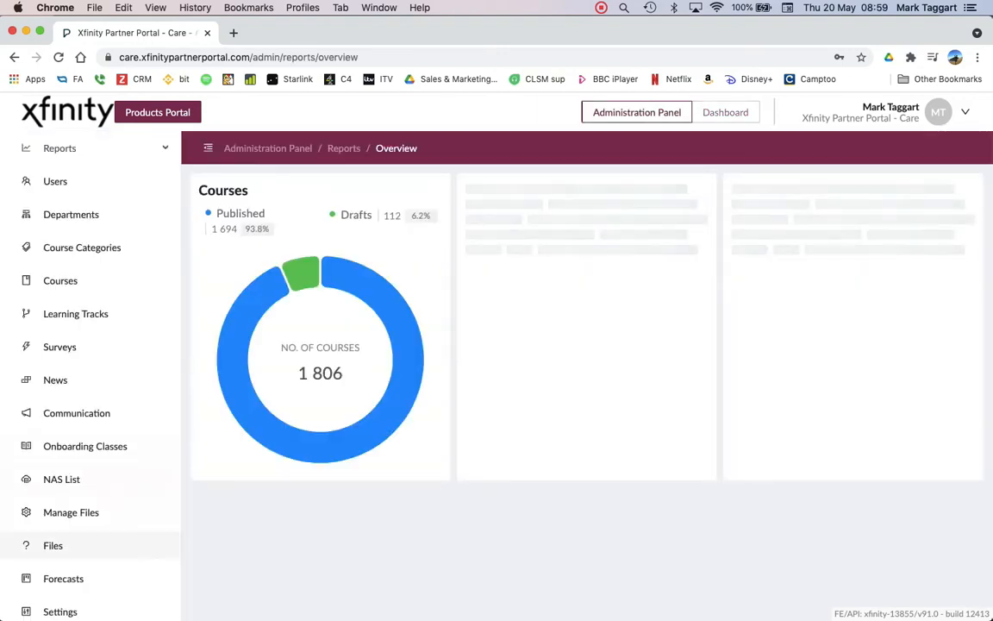
pyautogui.scroll(-1, 86, 483)
pyautogui.click(60, 604)
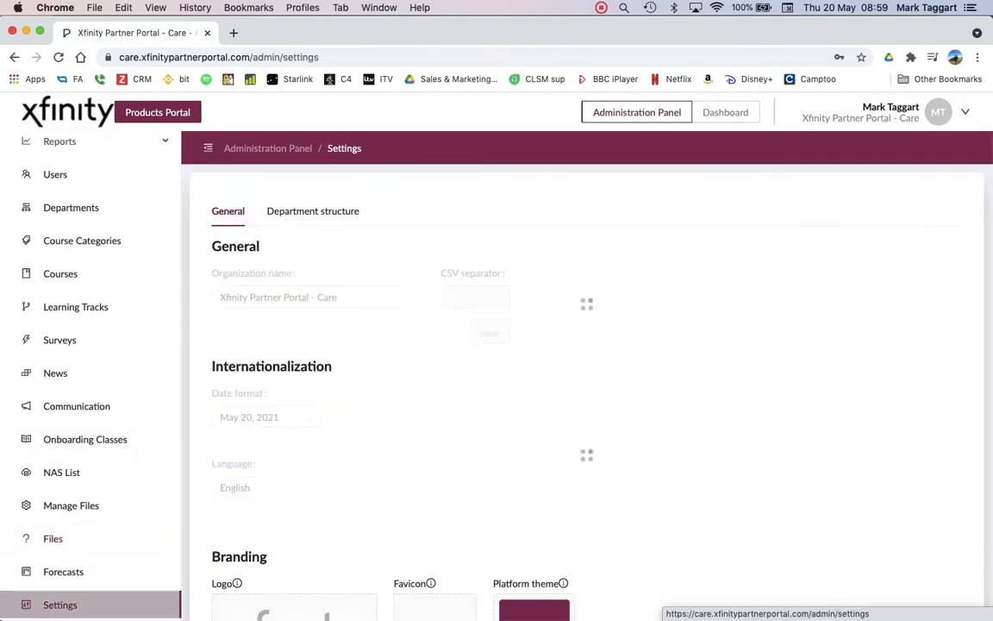
pyautogui.scroll(-5, 586, 388)
pyautogui.scroll(-1, 586, 388)
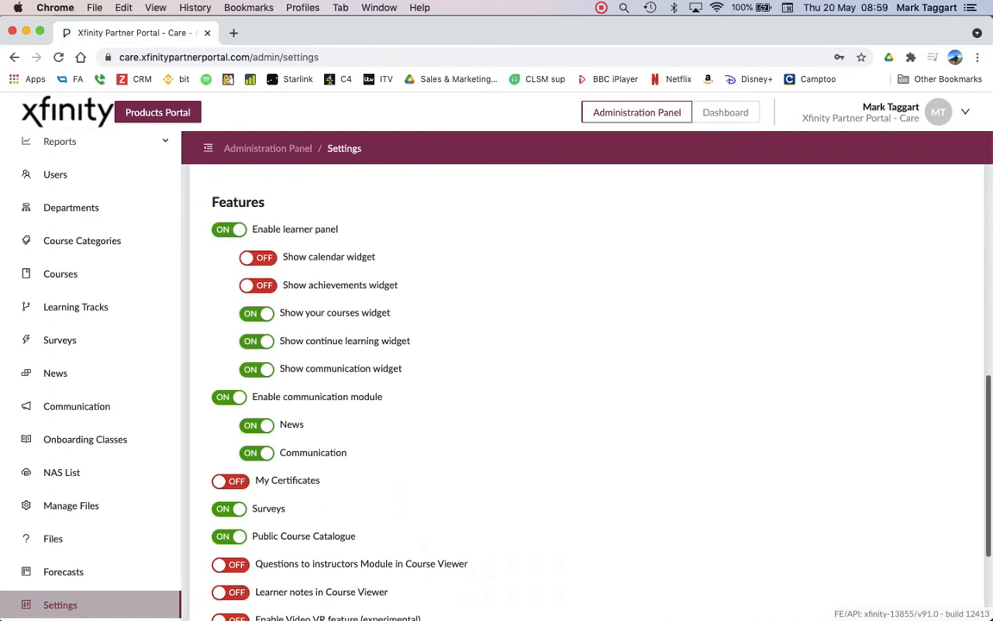
pyautogui.click(257, 258)
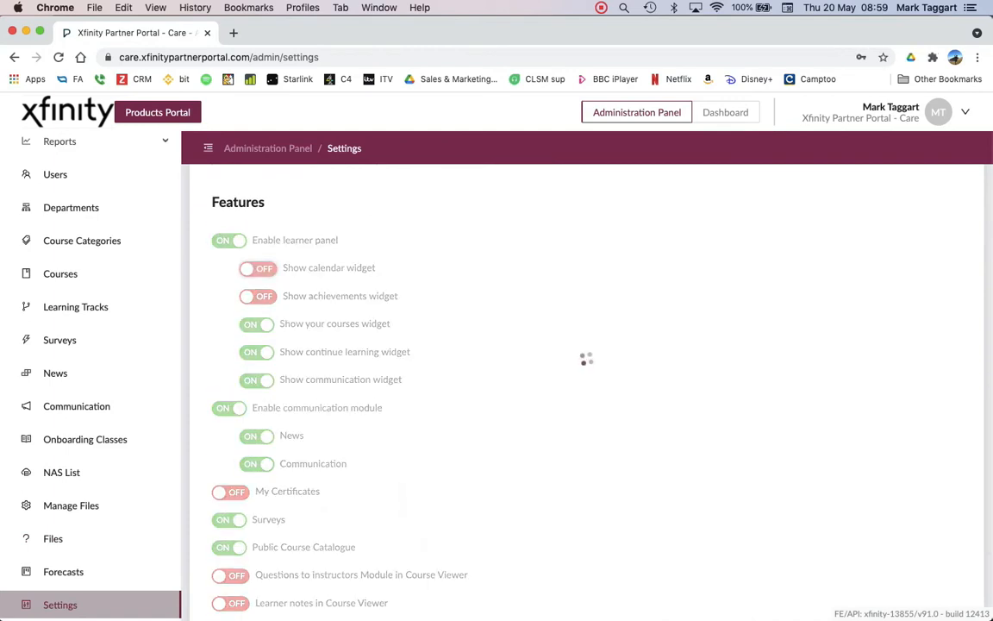
pyautogui.click(258, 285)
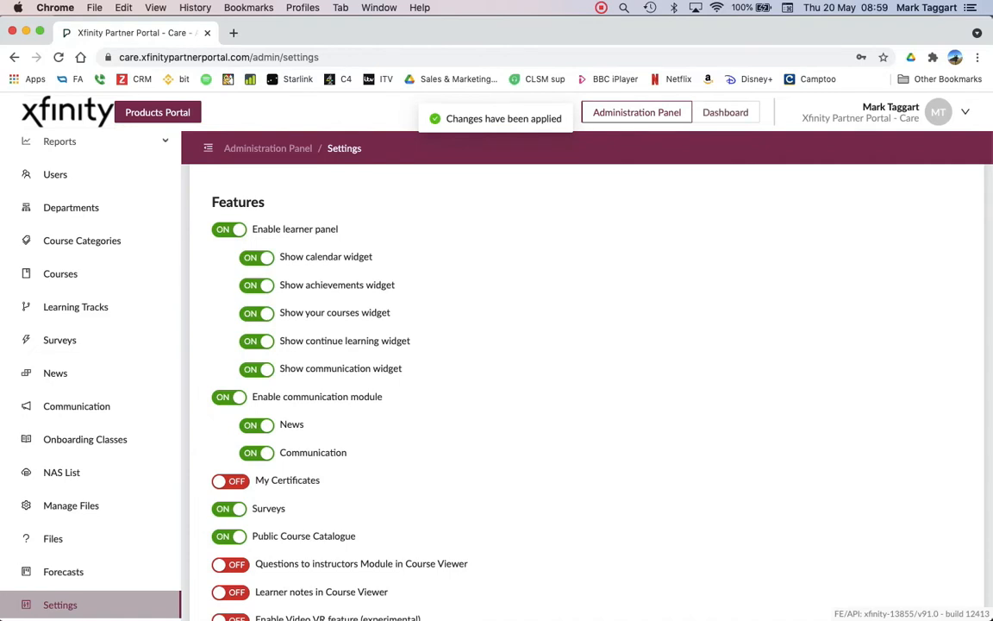
# - Return to the learner dashboard and check the Calendar and Achievements widgets
pyautogui.click(725, 112)
pyautogui.scroll(-10, 586, 388)
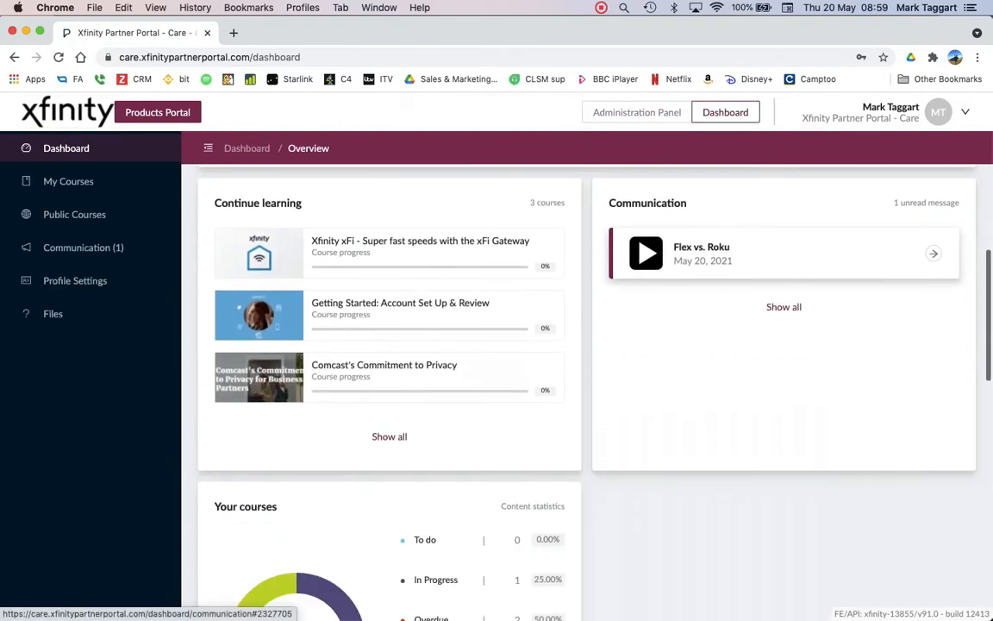
pyautogui.scroll(-8, 586, 388)
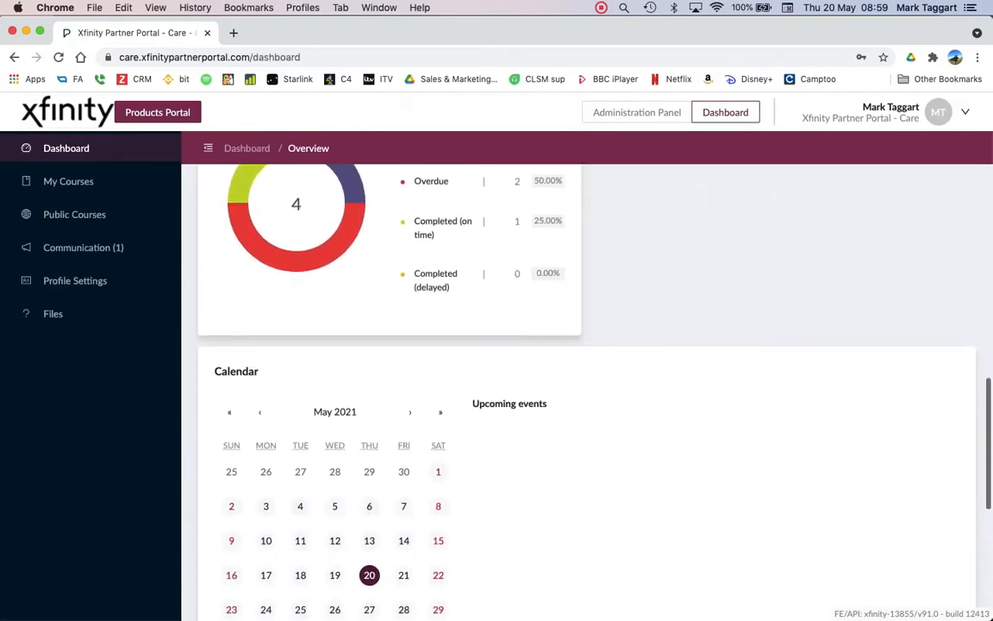
pyautogui.scroll(-5, 586, 388)
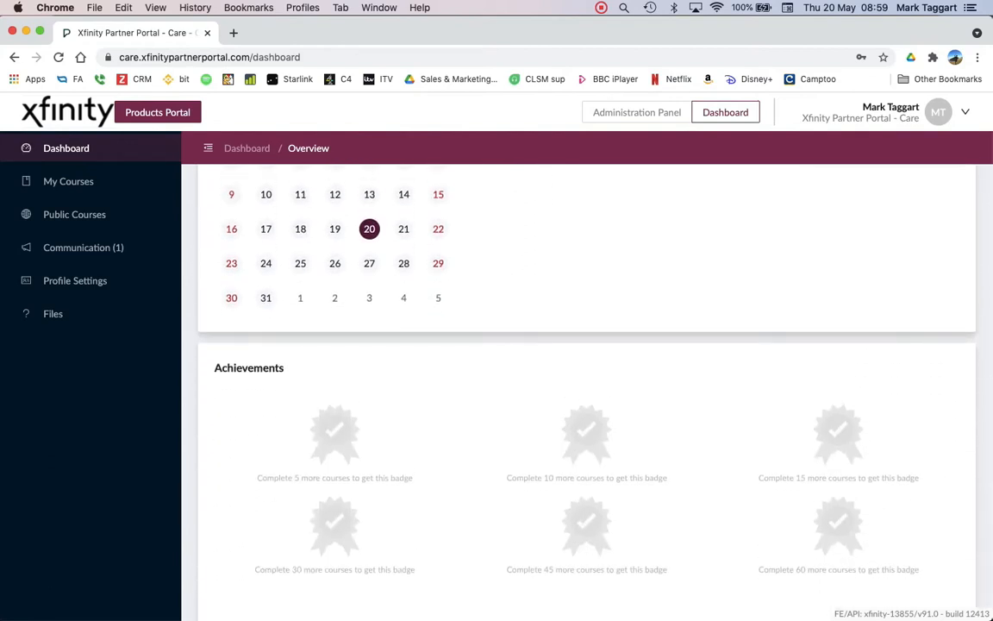
# - Open the ILT New Hire Acknowledgement learning track from the in-progress section of My Courses
pyautogui.click(68, 181)
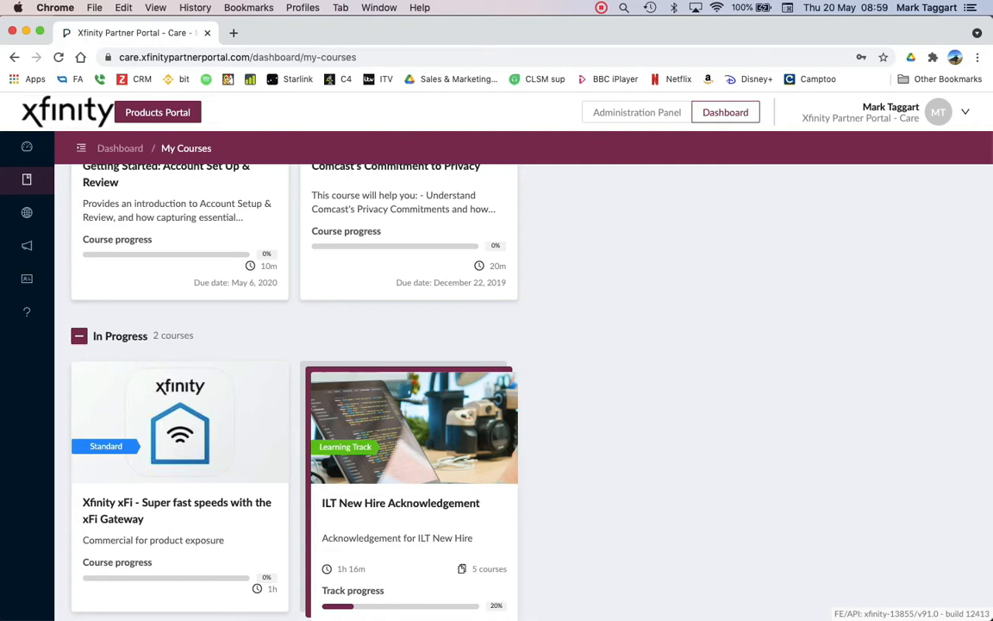
pyautogui.scroll(1, 524, 392)
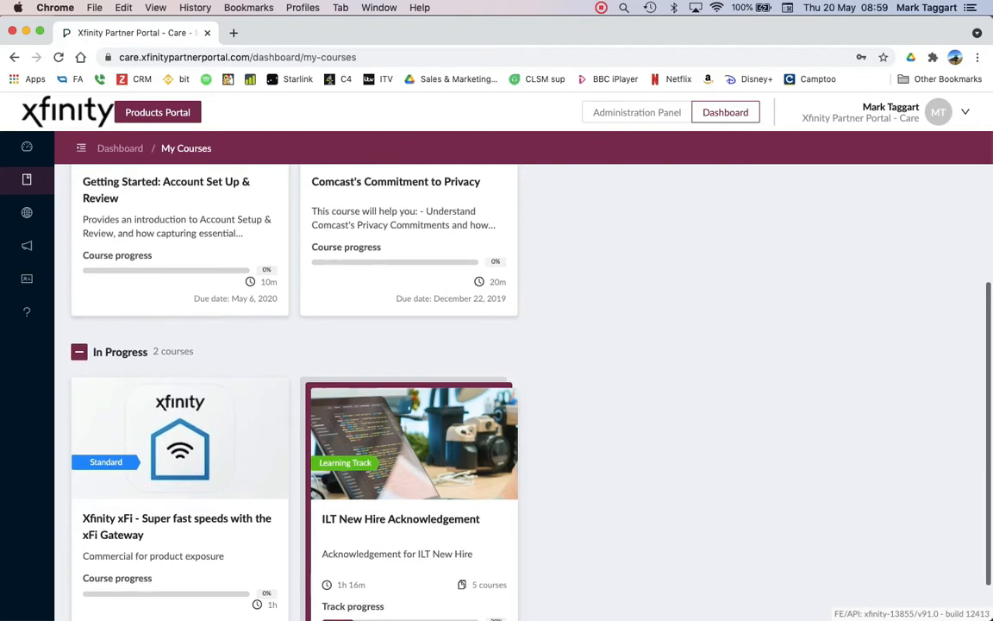
pyautogui.scroll(-1, 523, 392)
pyautogui.click(414, 431)
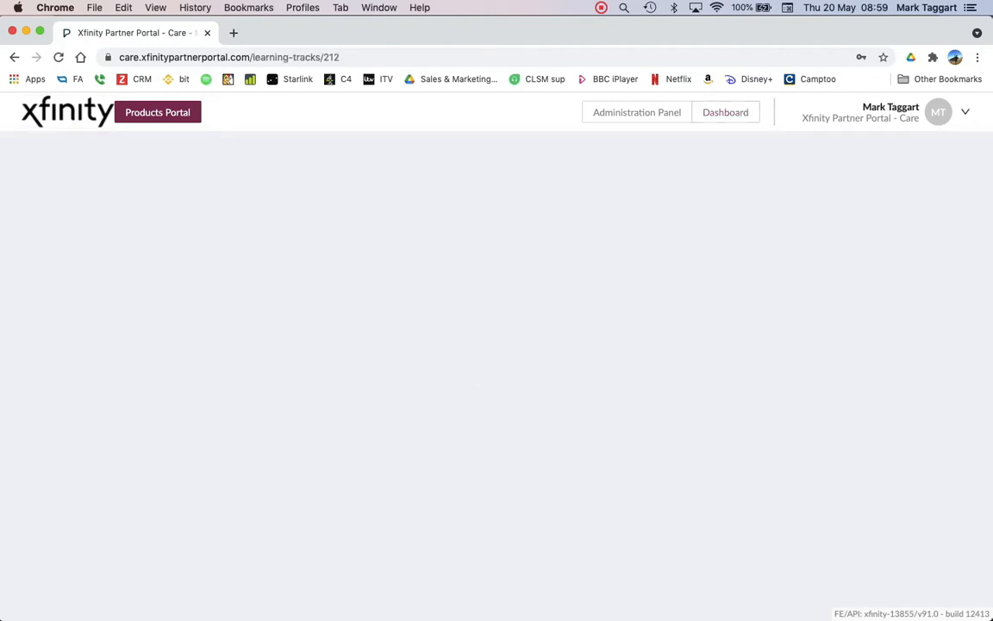
# - Examine the sequence of courses in the learning track flow
pyautogui.scroll(-2, 405, 388)
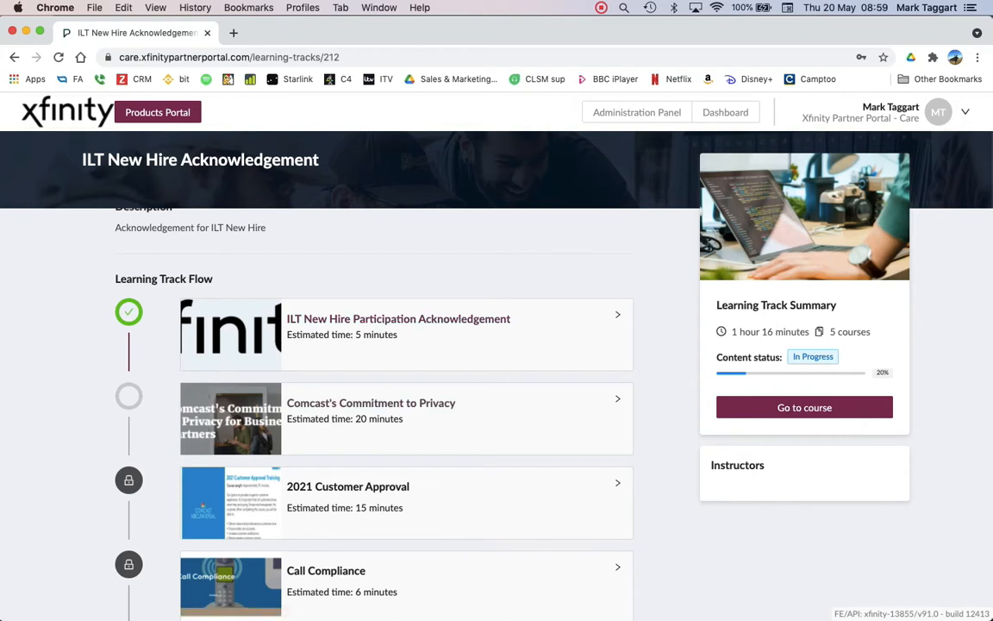
pyautogui.scroll(-2, 405, 388)
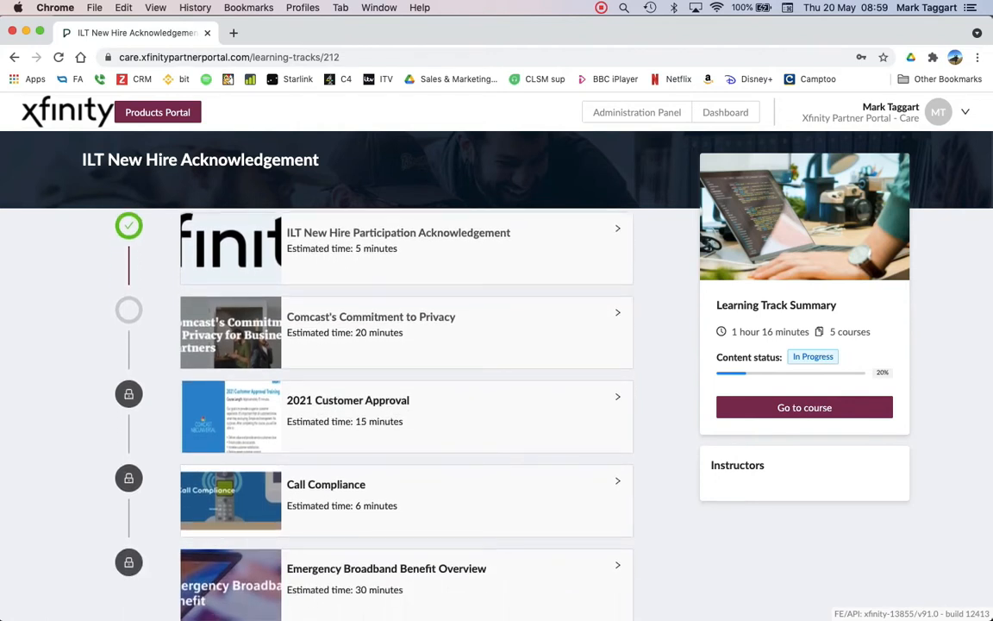
pyautogui.scroll(-2, 405, 388)
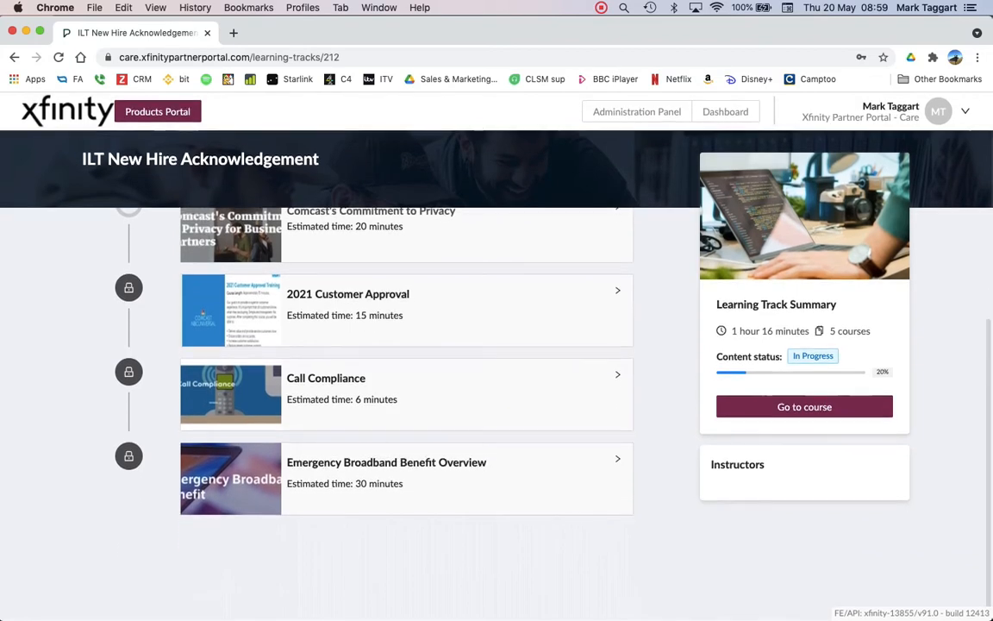
pyautogui.scroll(2, 405, 388)
pyautogui.scroll(2, 405, 388)
# - Open the content of the Comcast's Commitment to Privacy course and look through its lecture
pyautogui.click(371, 410)
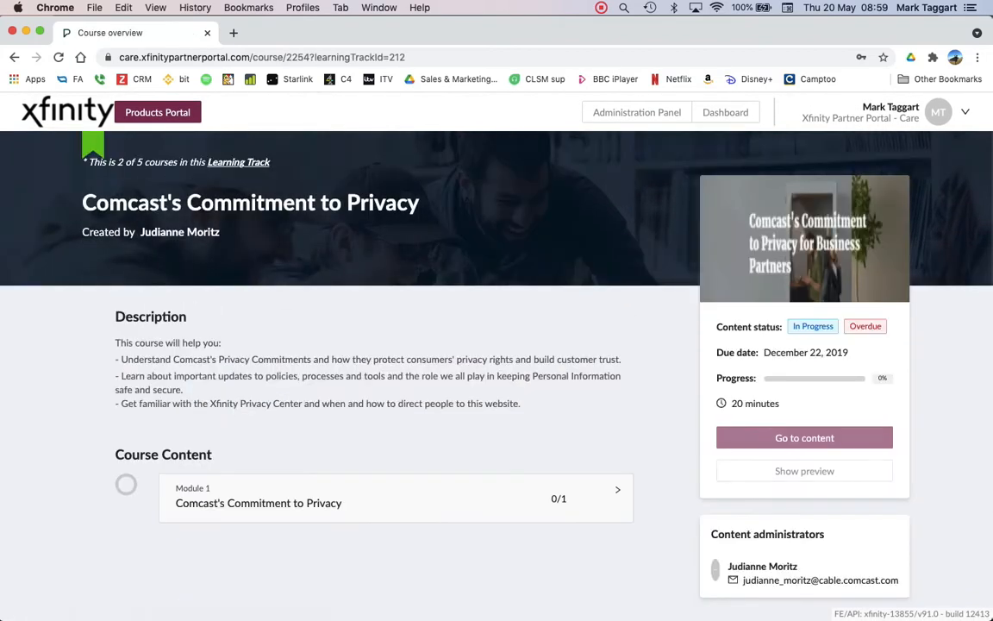
pyautogui.click(804, 438)
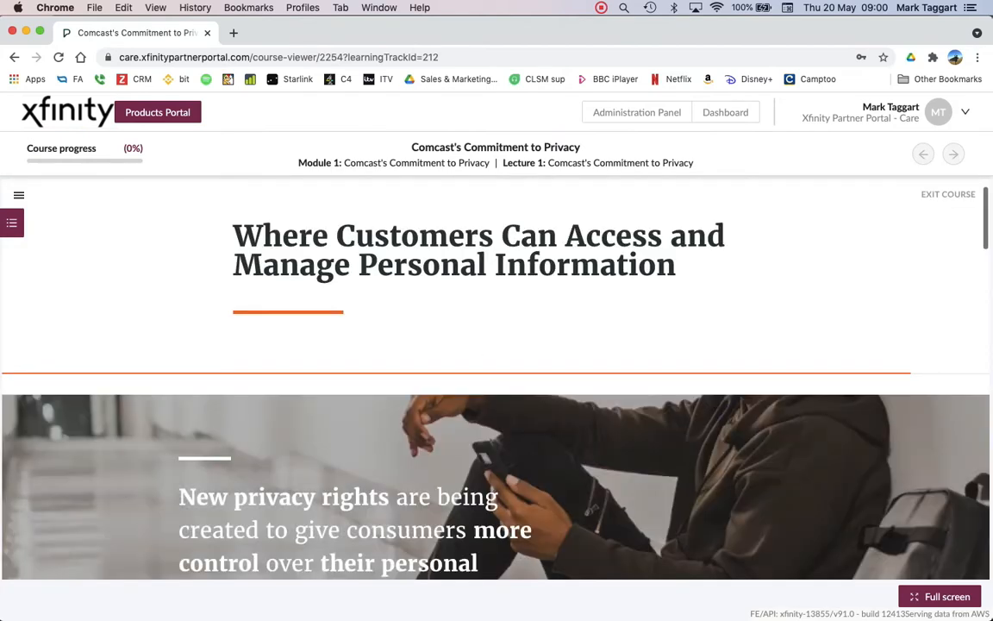
pyautogui.scroll(-2, 495, 379)
pyautogui.scroll(-5, 496, 380)
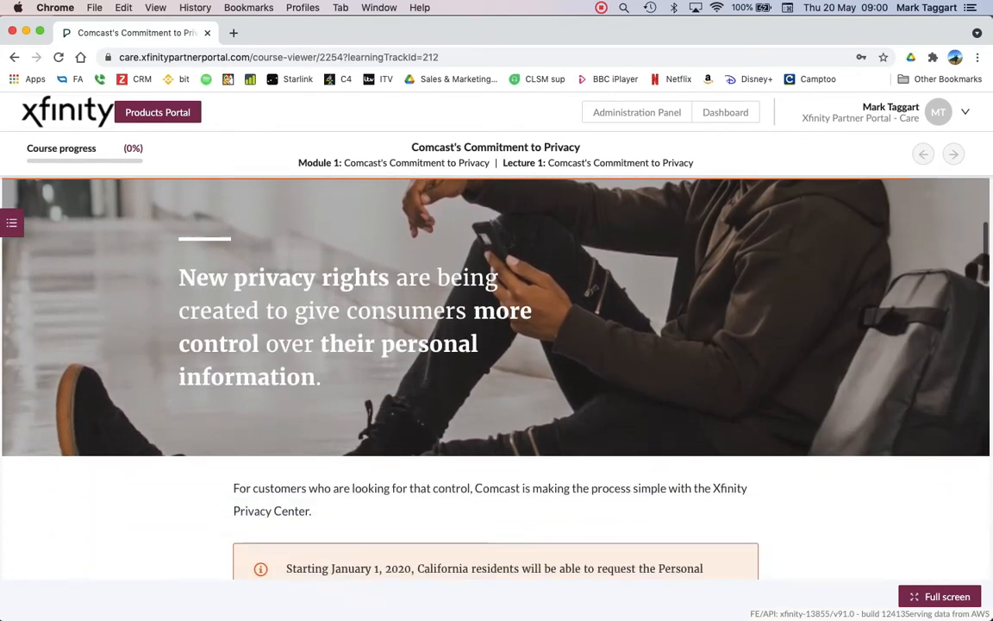
pyautogui.scroll(-9, 496, 379)
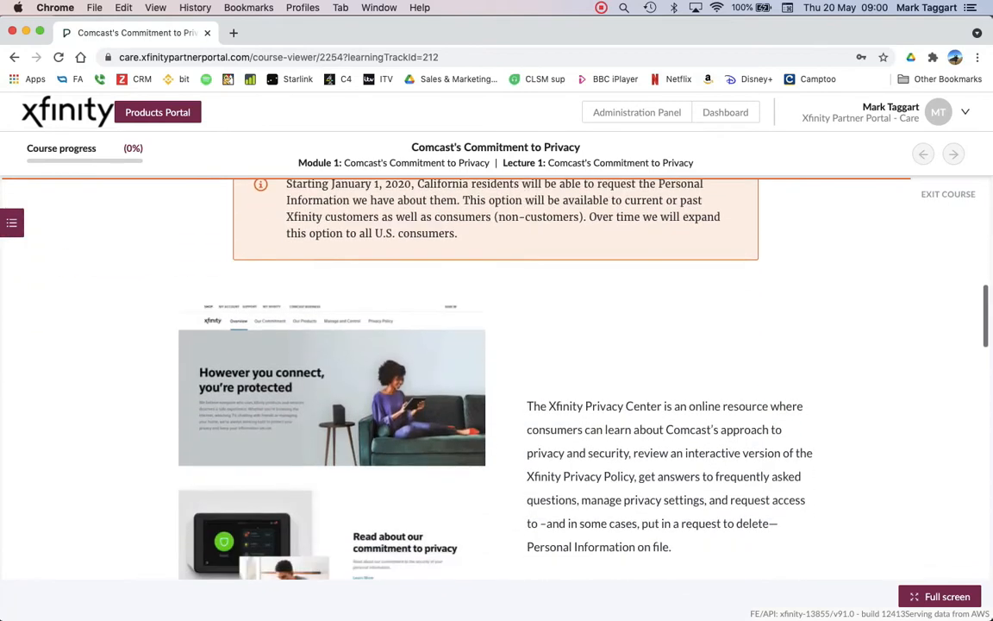
pyautogui.scroll(-3, 495, 379)
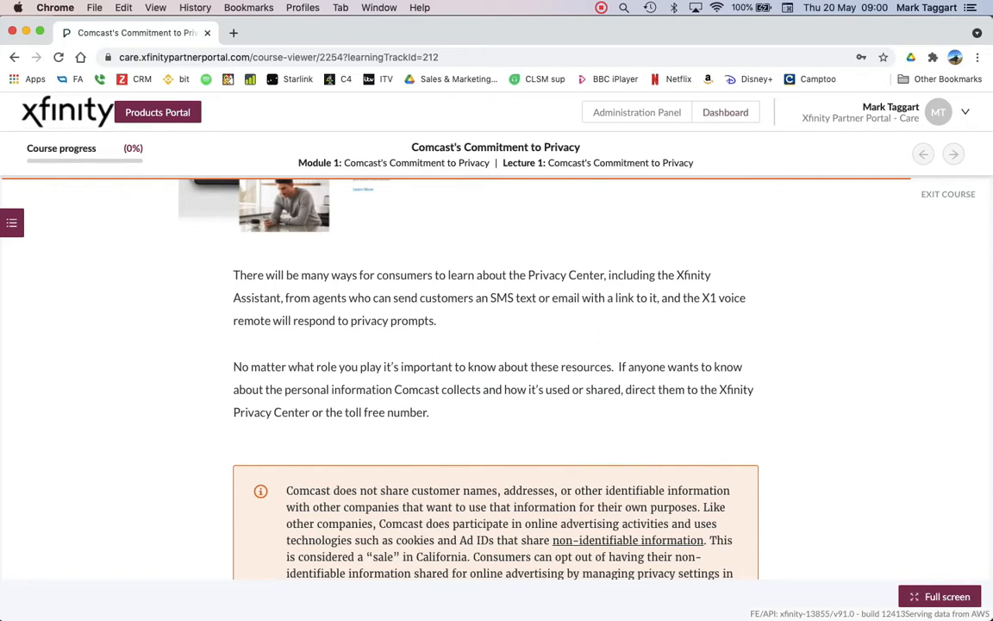
# - Leave the course to view the unread communications and review the personal, password and timezone options in Profile Settings
pyautogui.click(725, 112)
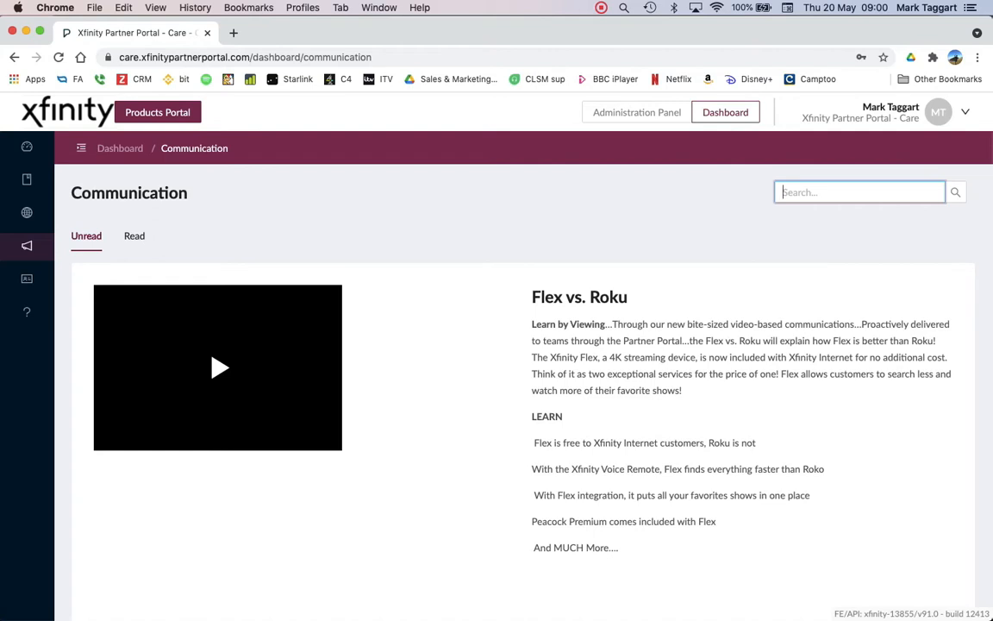
pyautogui.click(27, 278)
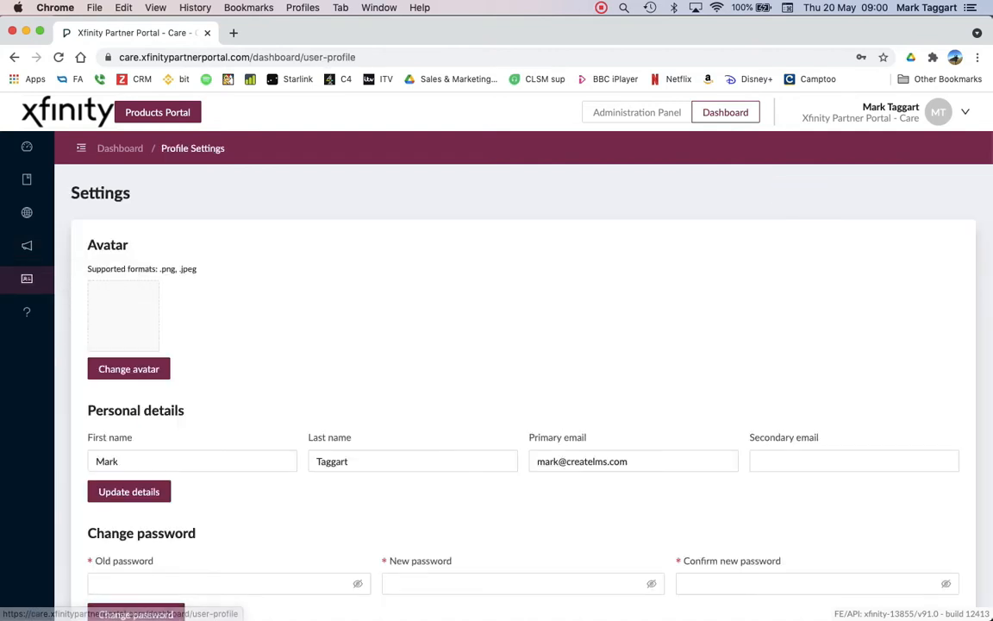
pyautogui.scroll(-3, 517, 388)
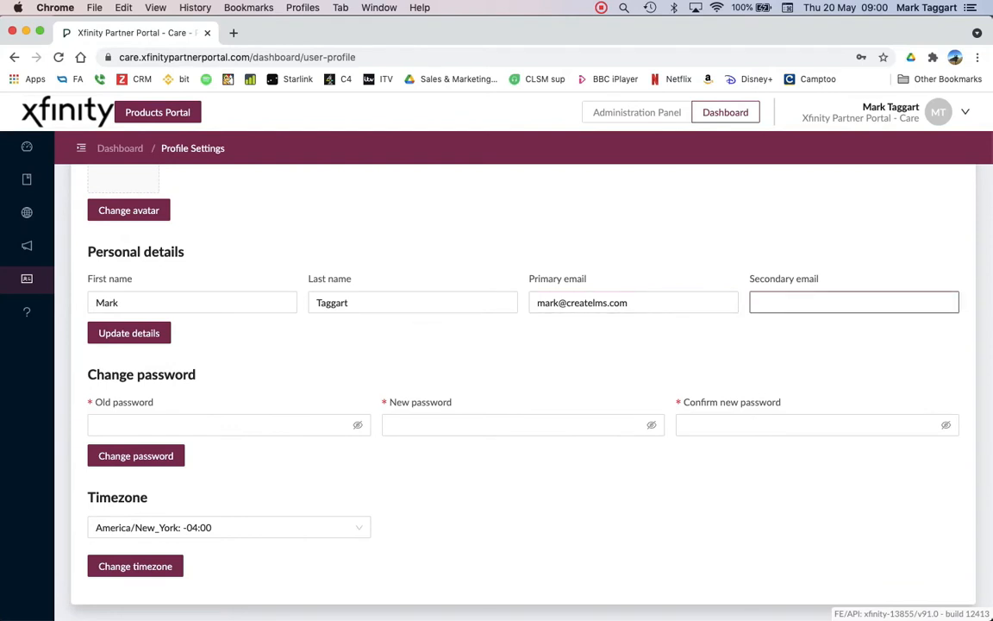
pyautogui.scroll(1, 518, 388)
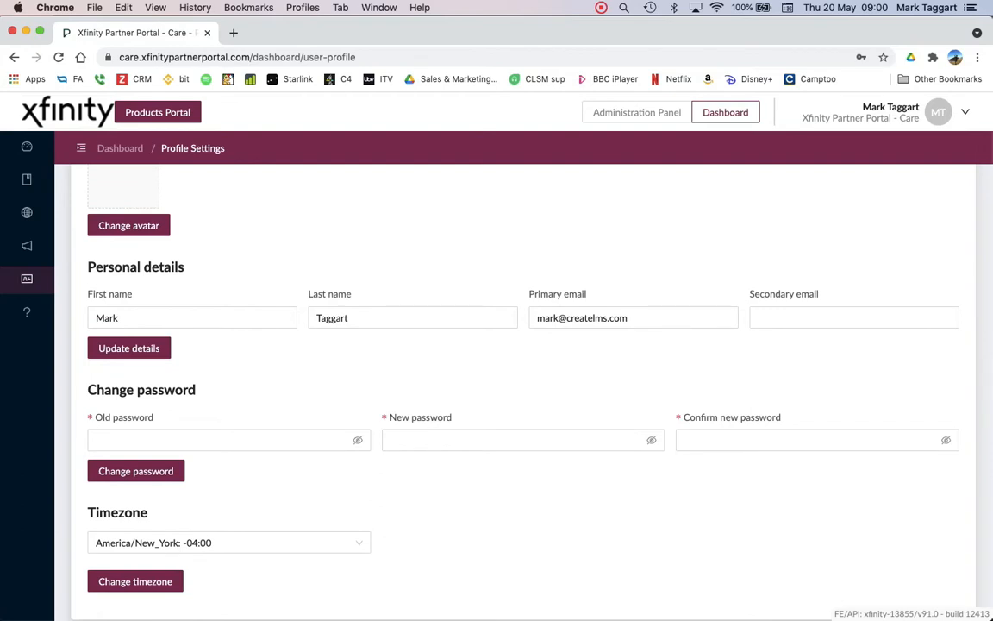
# - Return to the dashboard overview and open the Learners report in the Administration Panel
pyautogui.click(724, 112)
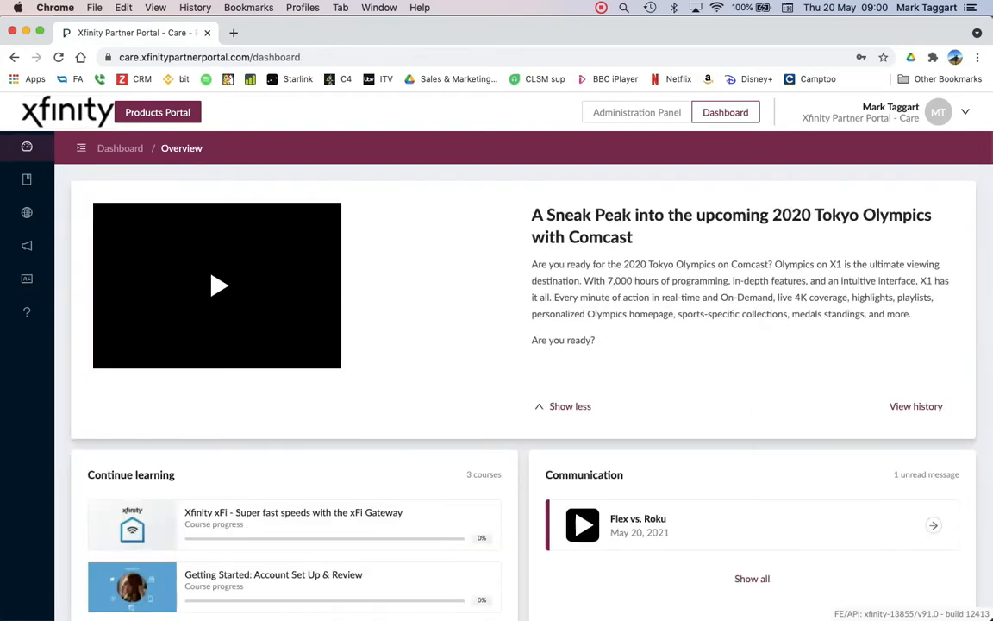
pyautogui.click(636, 112)
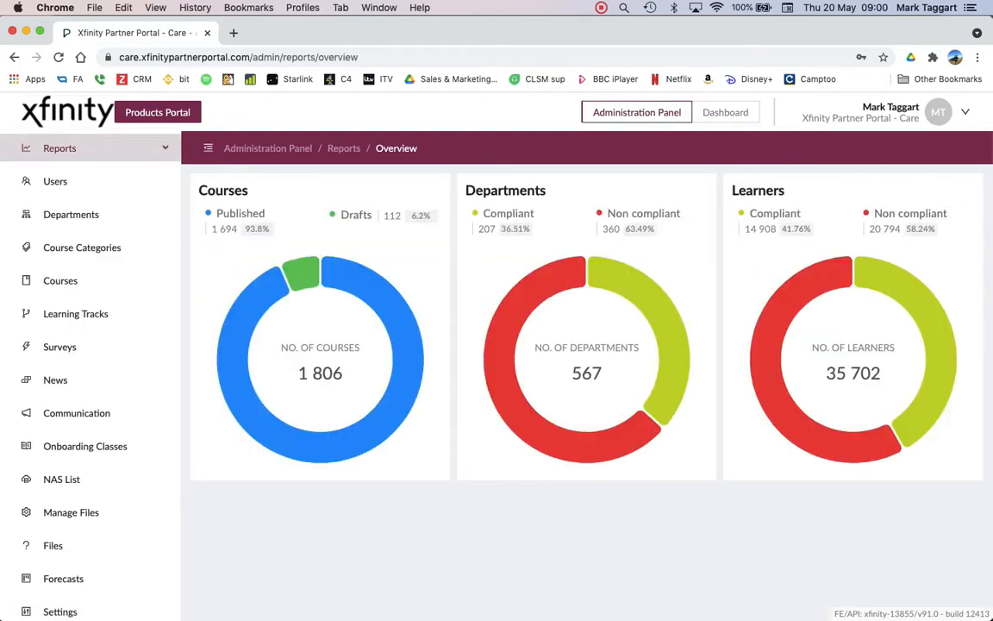
pyautogui.click(86, 148)
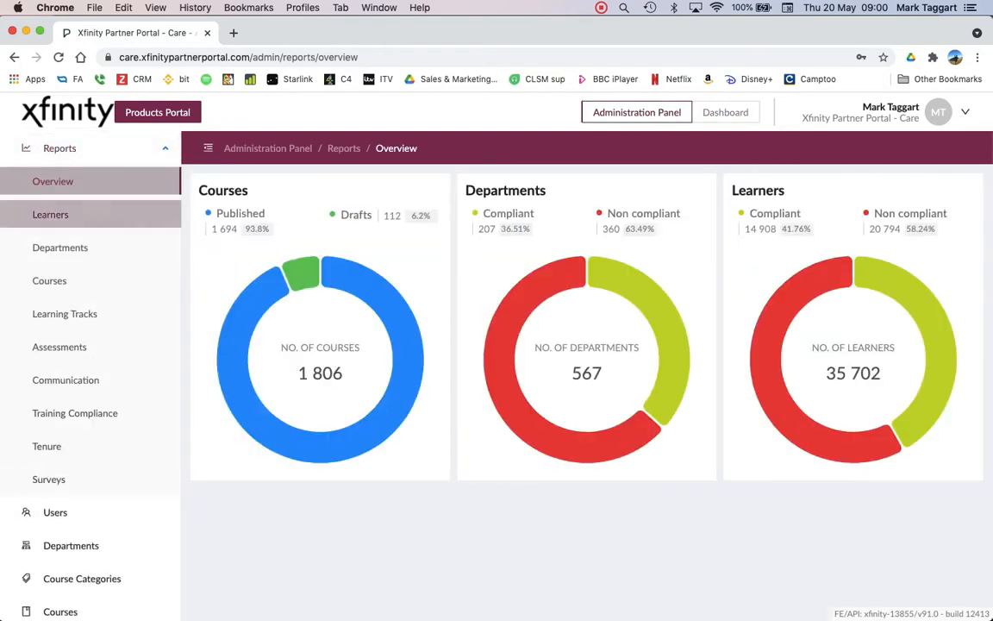
pyautogui.click(50, 213)
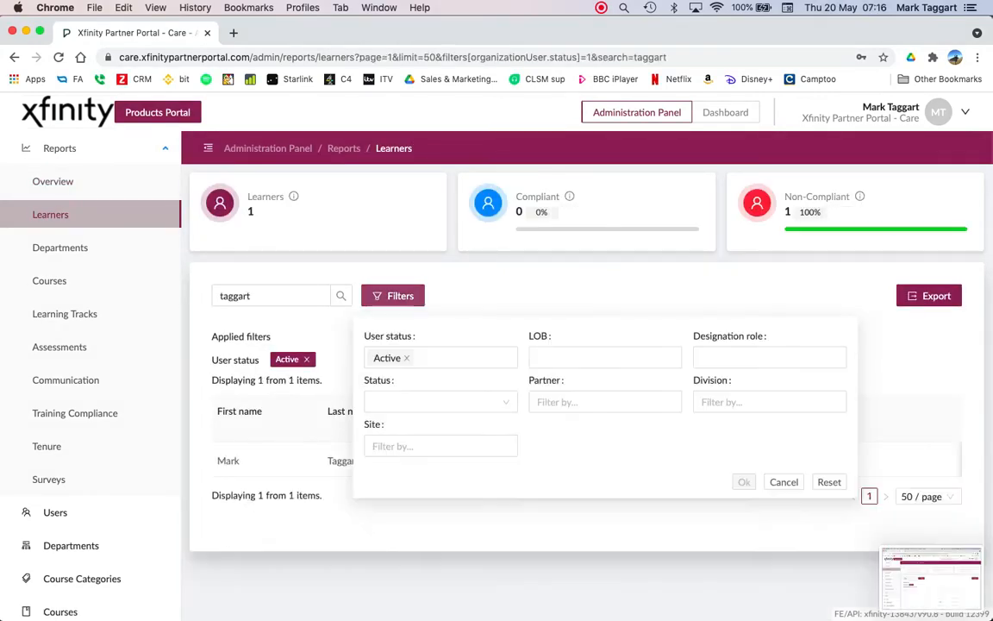
# - Review the individual learner's course statistics and course list, and look across the columns of the Courses report
pyautogui.press('super+shift+3')
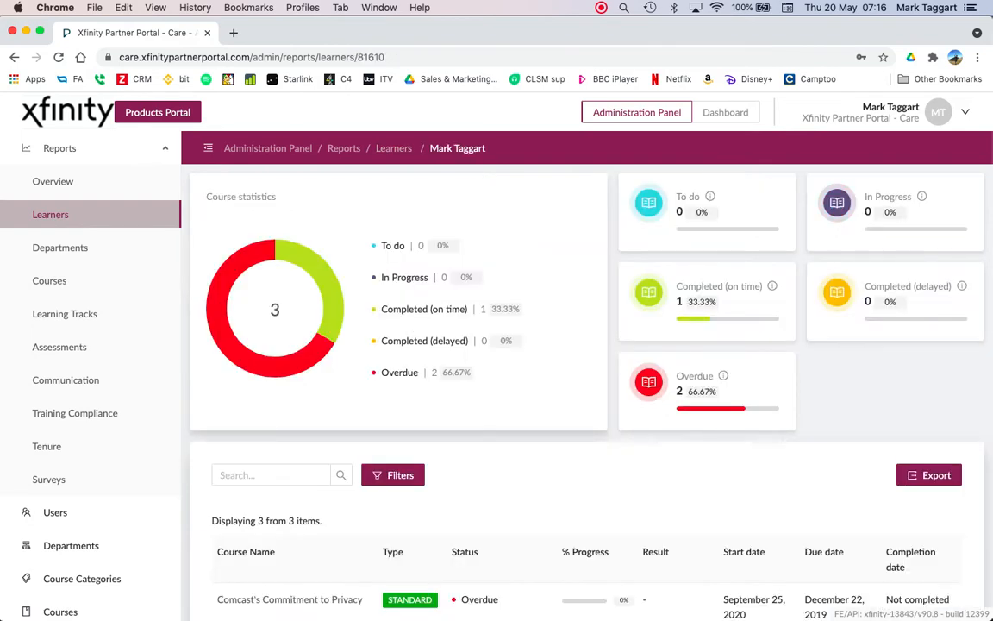
pyautogui.scroll(-3, 586, 513)
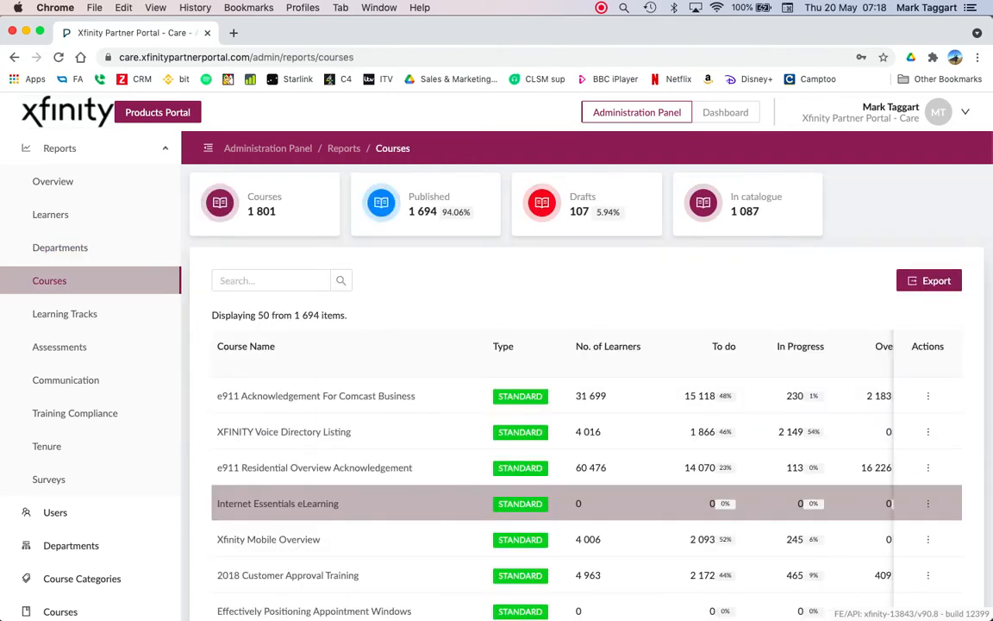
pyautogui.hscroll(5, 586, 479)
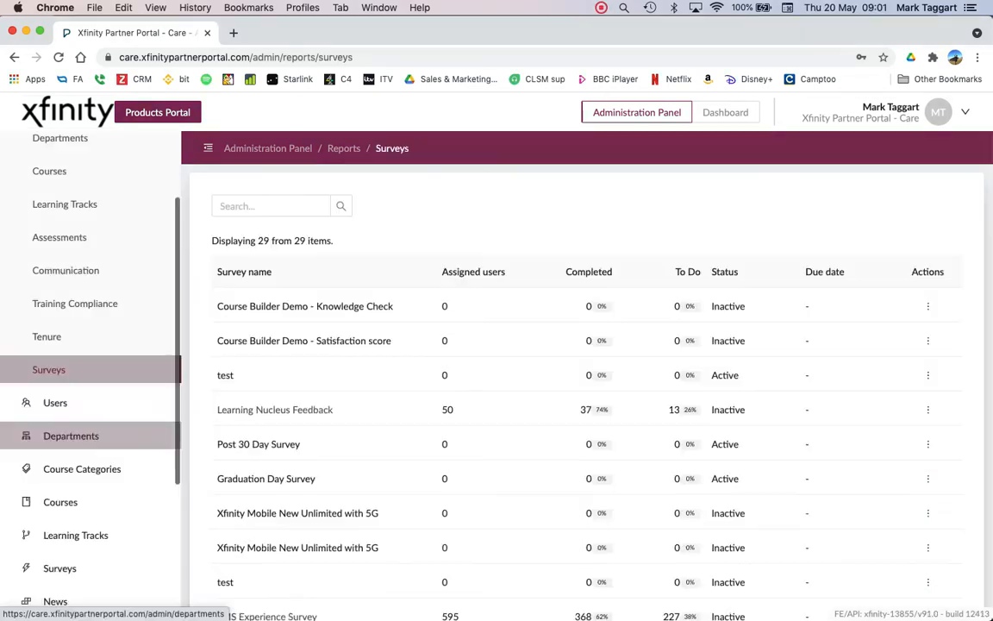
# - Open the Users list, select all users on the page to view the bulk actions, and clear the selection
pyautogui.click(55, 402)
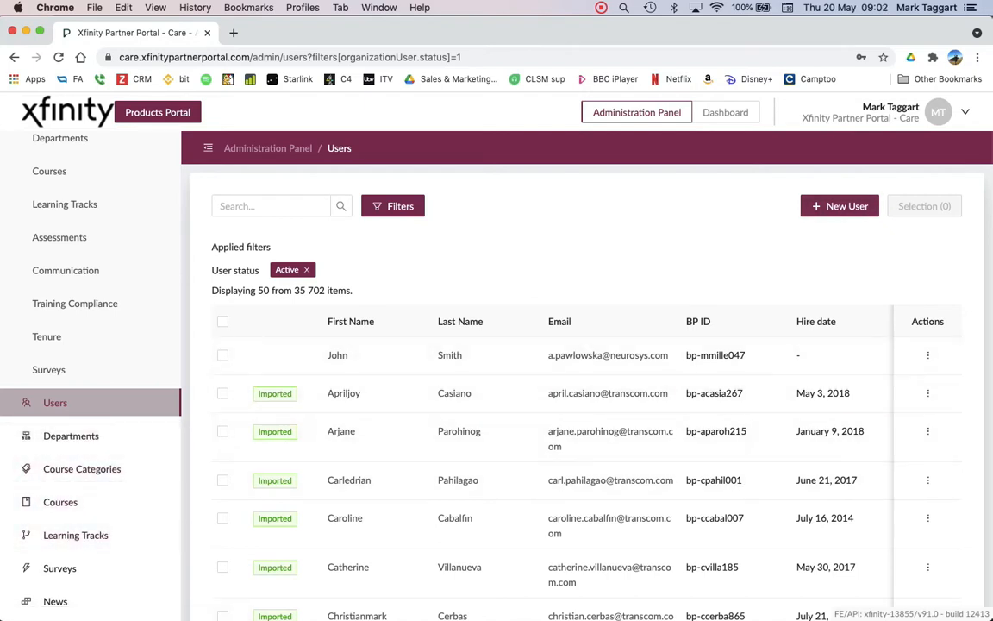
pyautogui.click(222, 322)
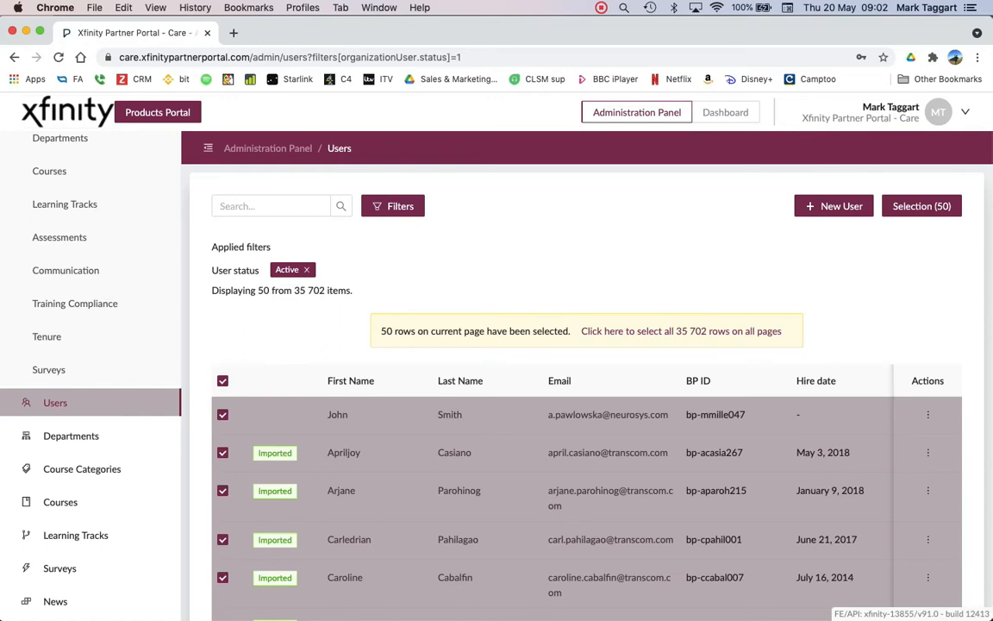
pyautogui.click(921, 205)
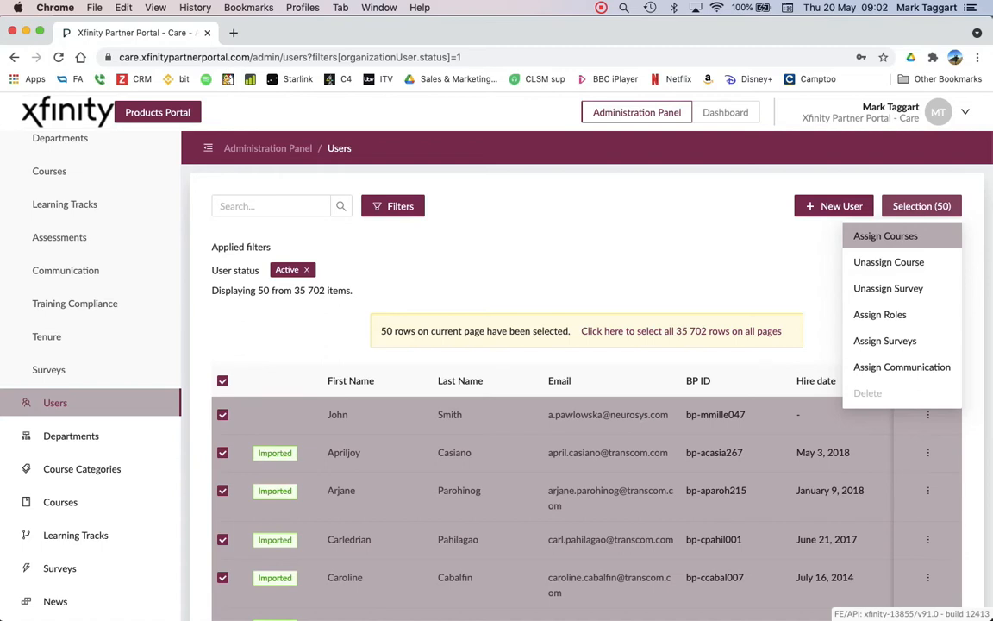
pyautogui.click(921, 206)
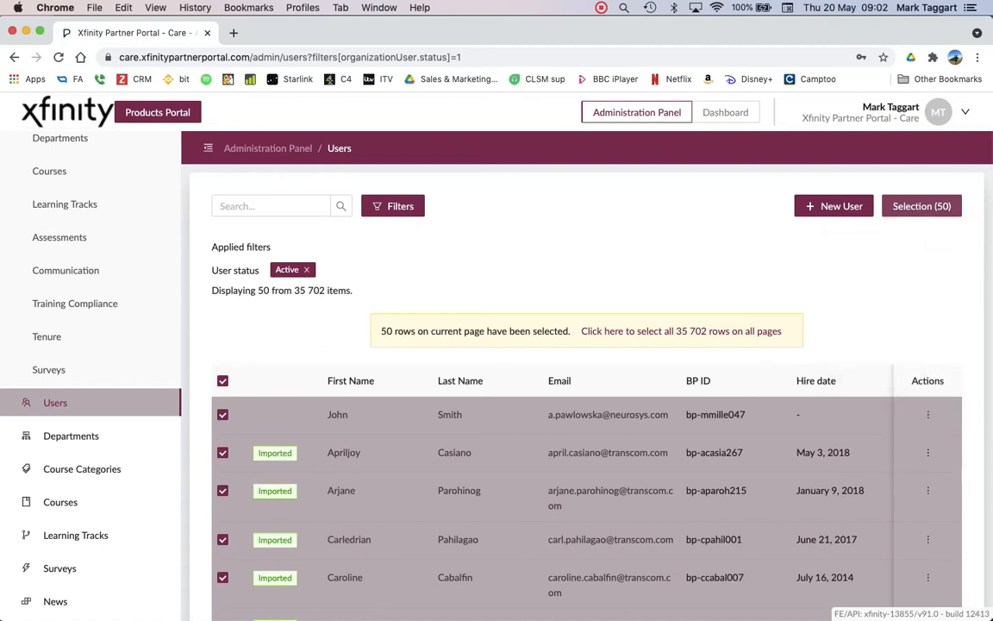
pyautogui.click(222, 380)
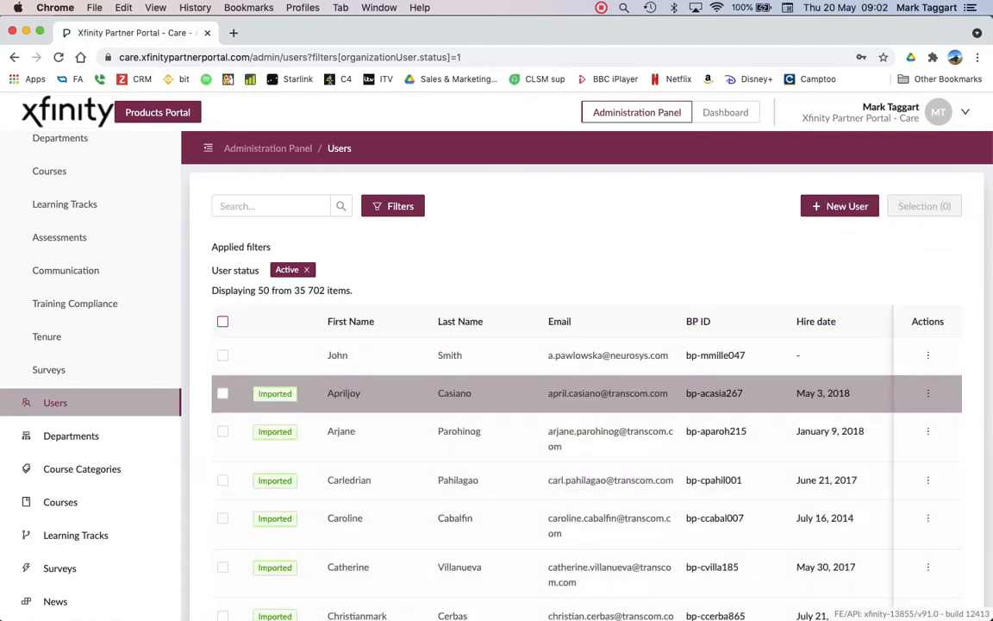
# - View the actions available for the first listed user, and look at the Departments and Course Categories administration pages
pyautogui.click(928, 354)
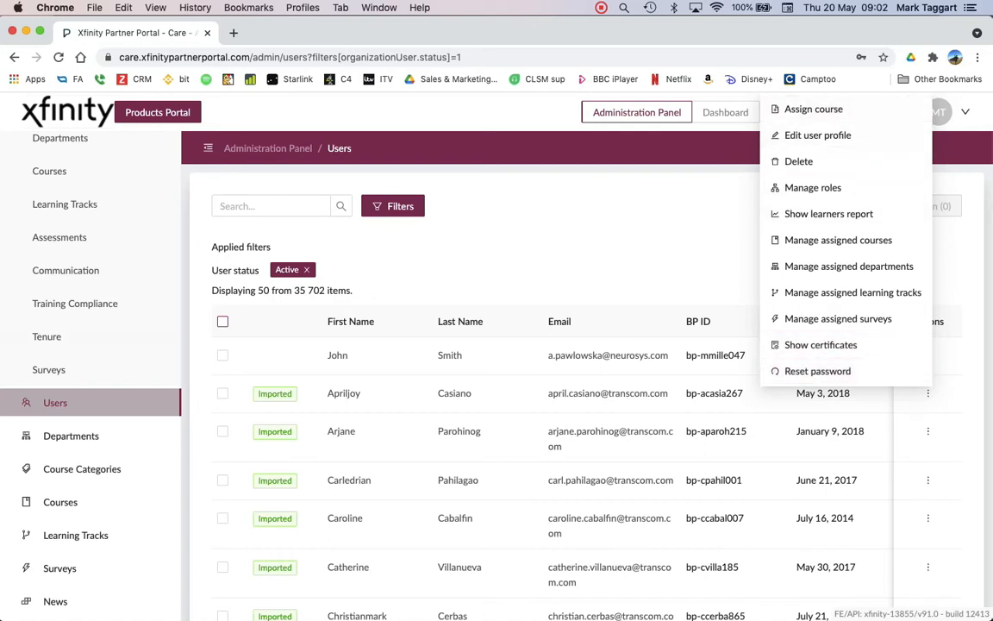
pyautogui.click(71, 436)
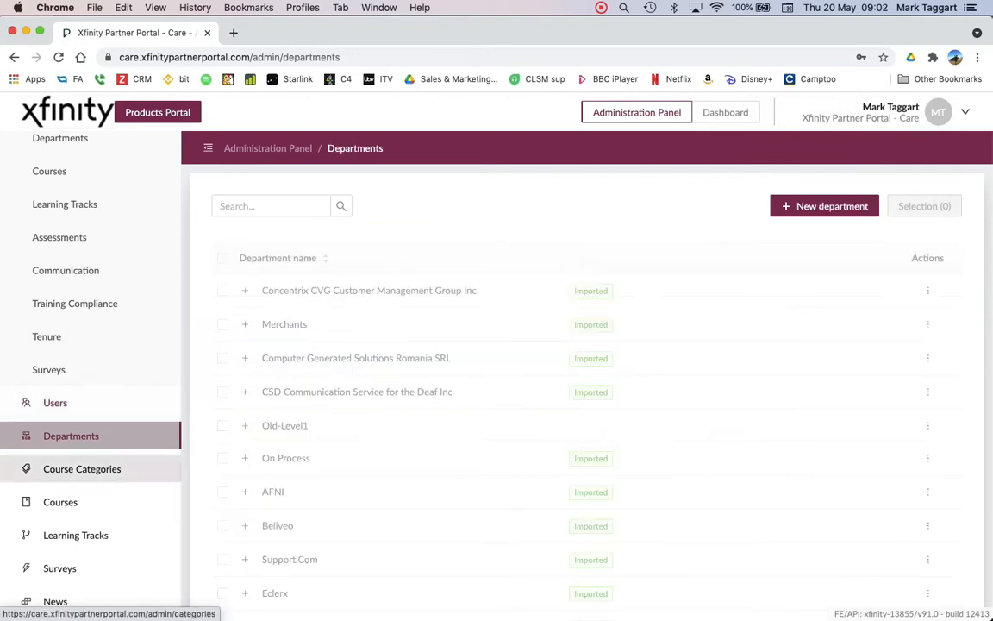
pyautogui.click(82, 469)
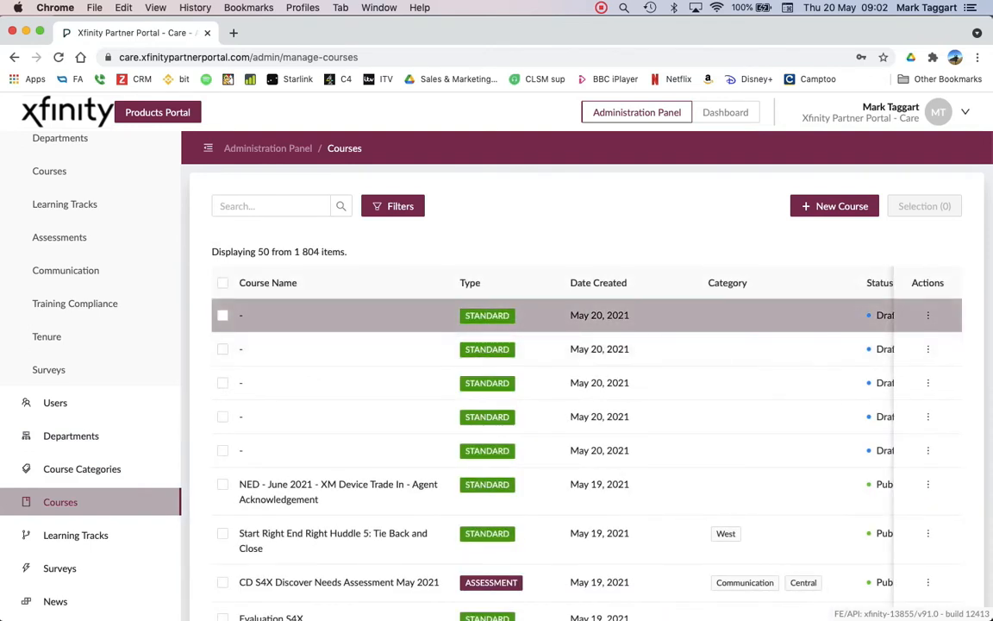
# - Open the course NED - June 2021 - XM Device Trade In - Agent Acknowledgement for editing and advance to its Content stage
pyautogui.click(927, 483)
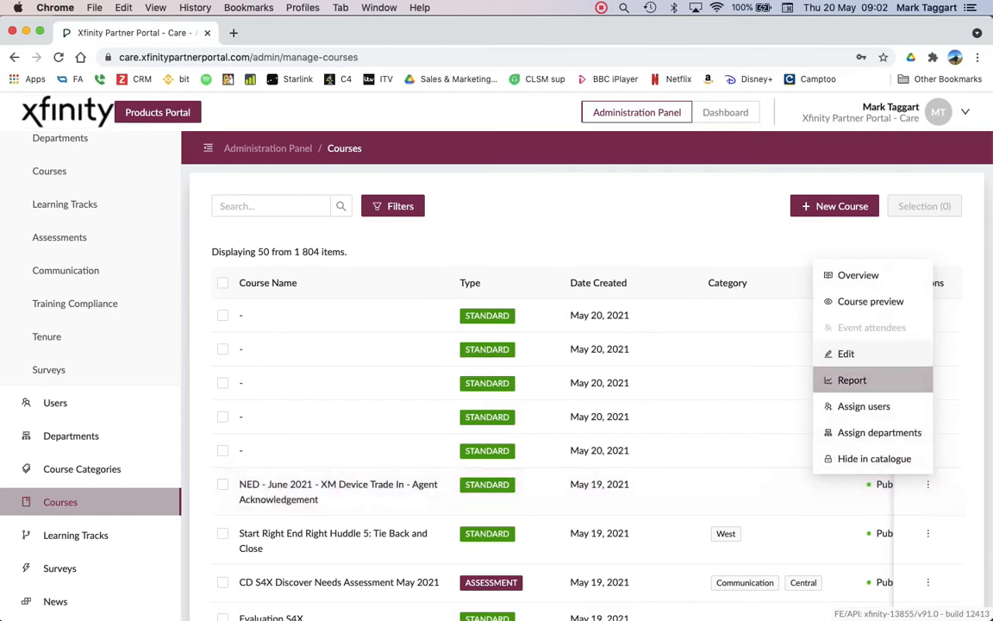
pyautogui.click(846, 353)
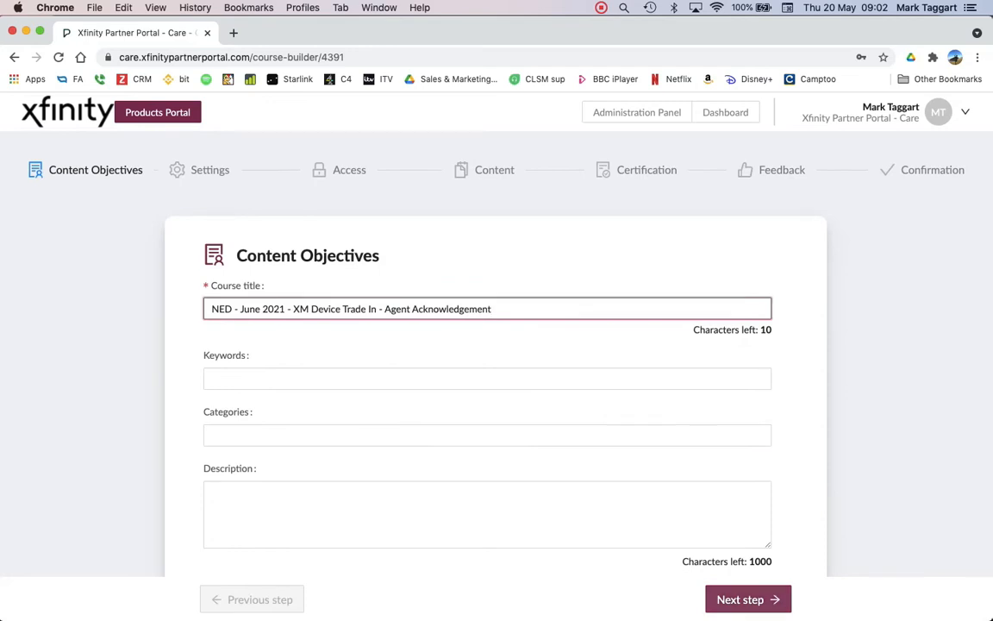
pyautogui.click(748, 599)
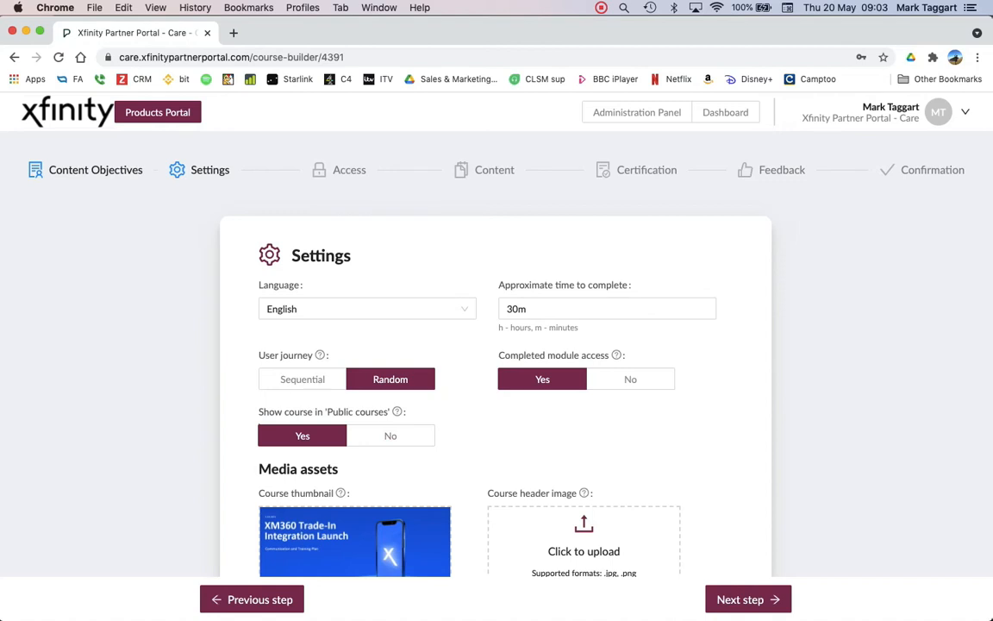
pyautogui.click(748, 599)
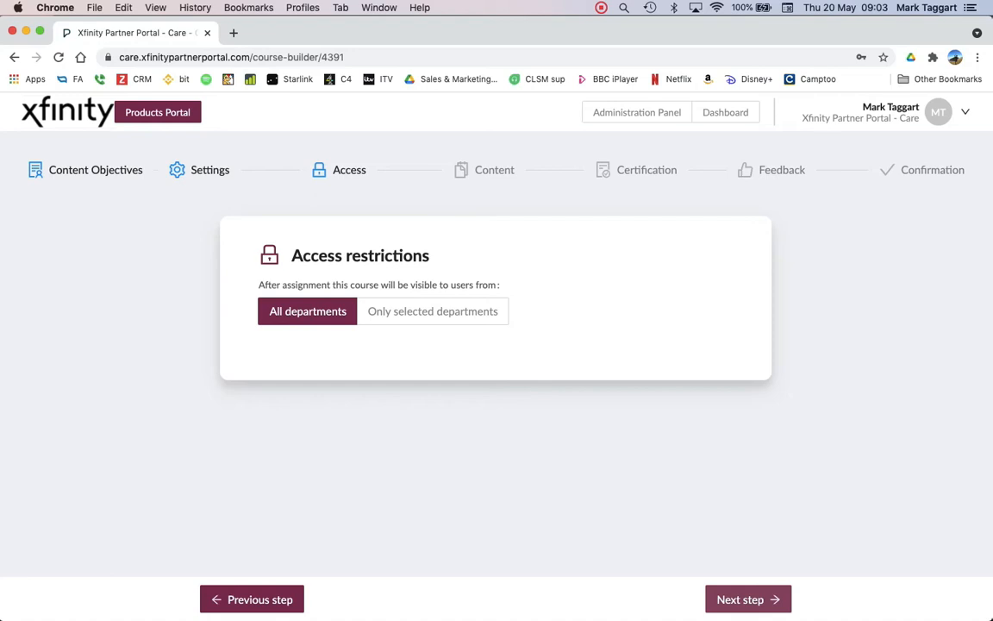
pyautogui.click(748, 599)
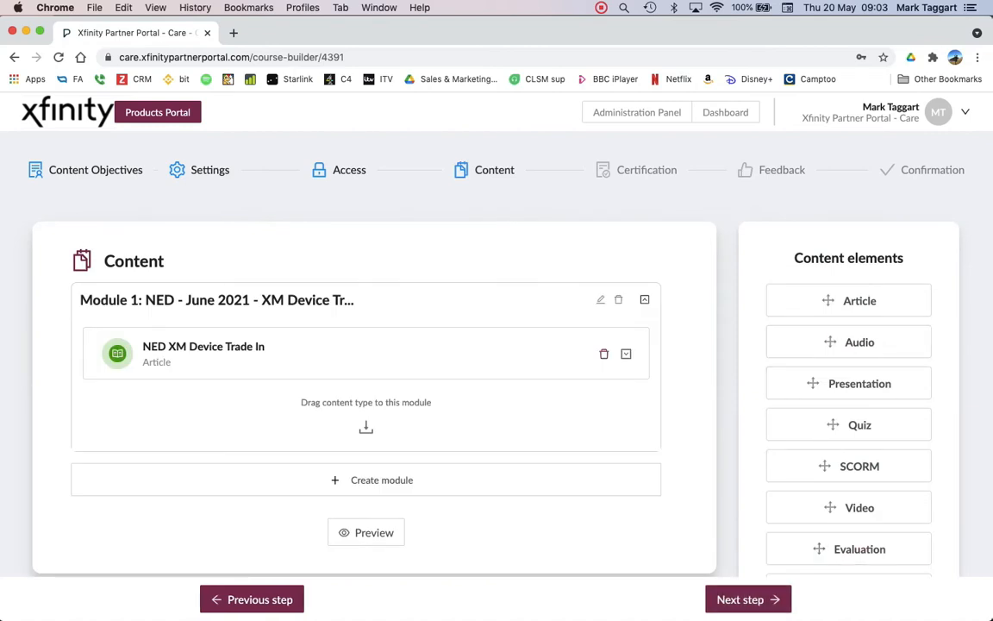
# - Add an Event element below the article in Module 1 and set the event type to Mix
pyautogui.scroll(-2, 849, 345)
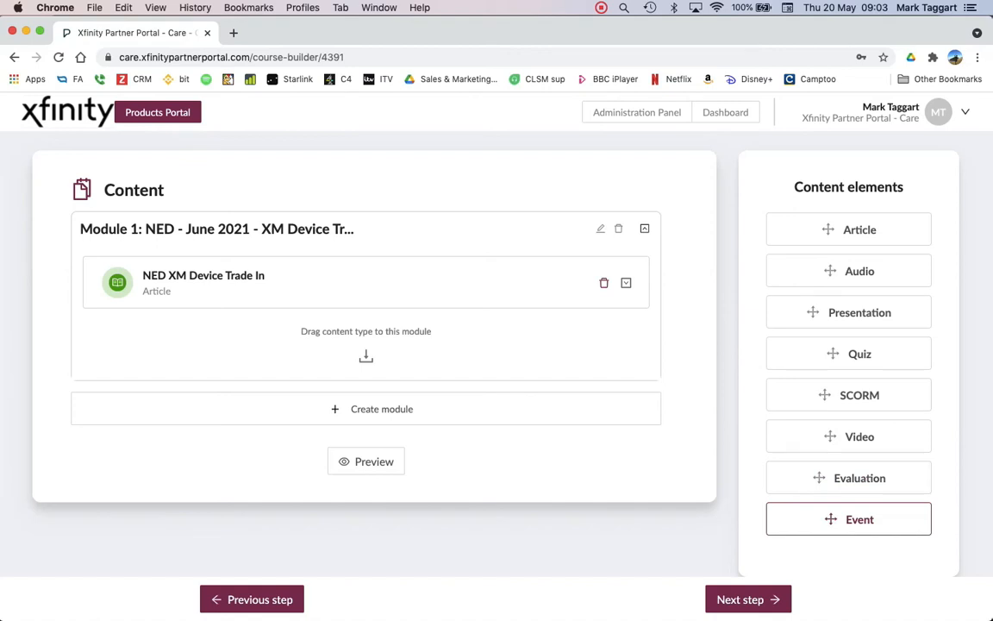
pyautogui.moveTo(848, 518); pyautogui.dragTo(162, 344)
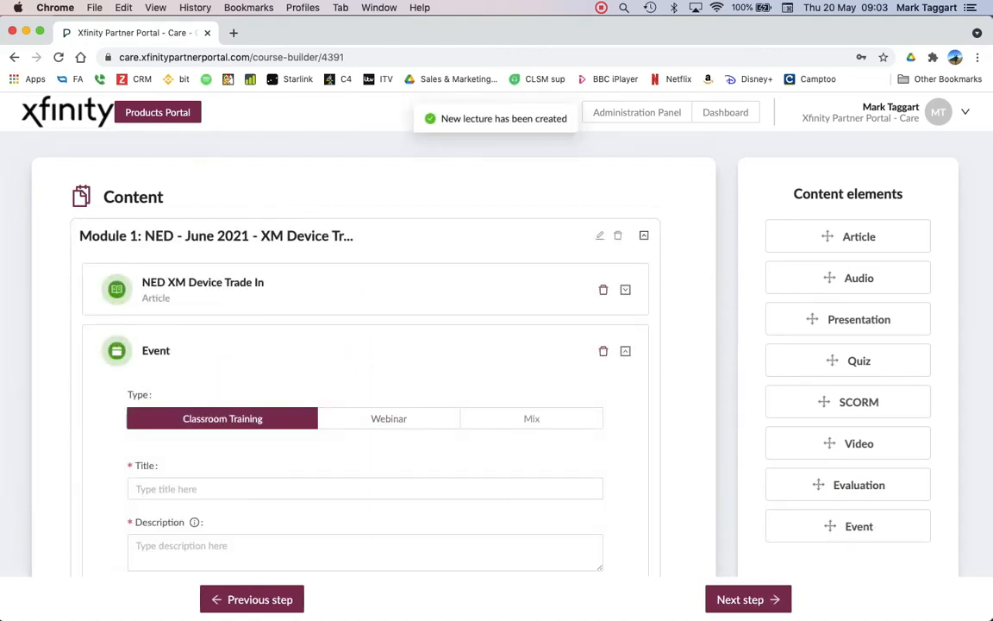
pyautogui.scroll(-2, 365, 377)
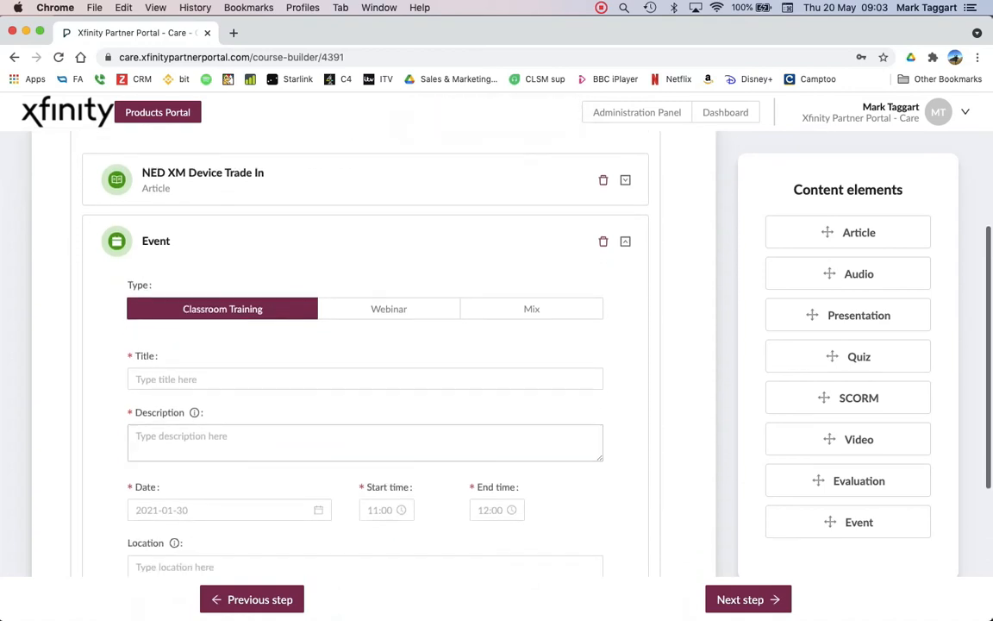
pyautogui.click(532, 310)
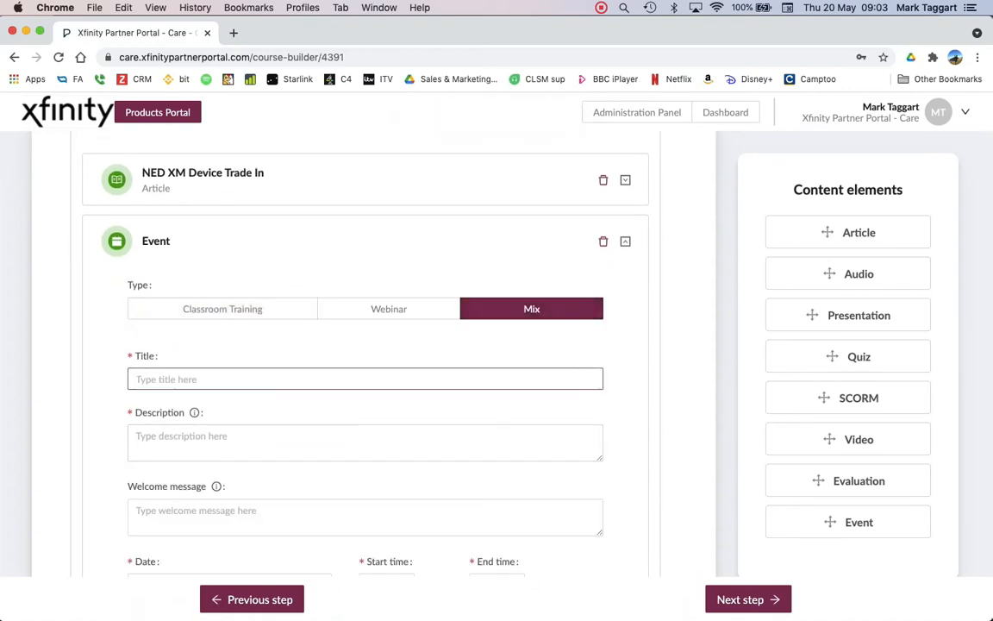
# - Allow users to complete the event's lecture just by watching the webinar recording, and preview the course
pyautogui.scroll(-3, 366, 440)
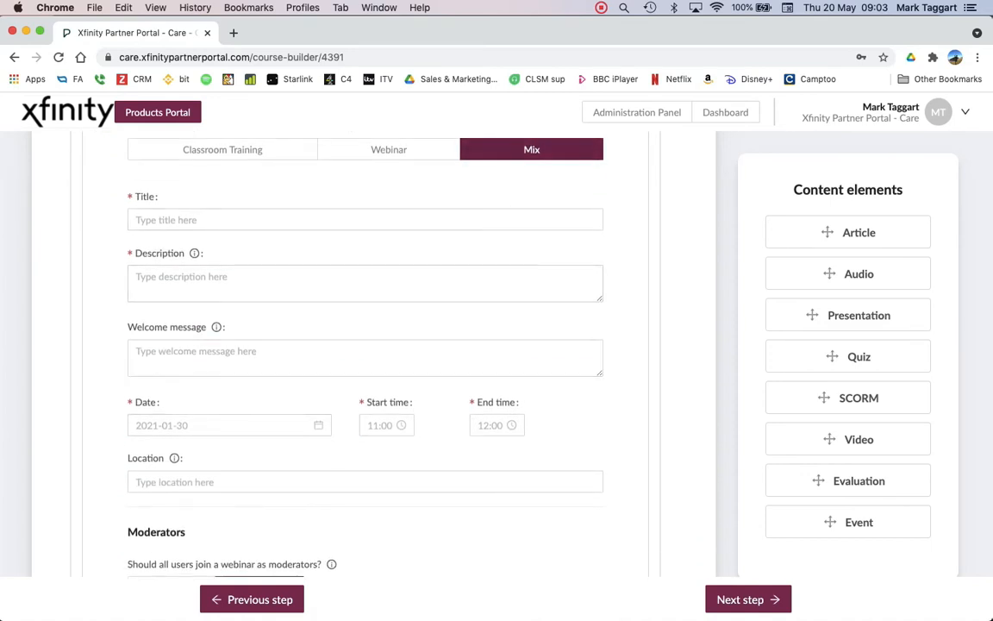
pyautogui.scroll(-2, 365, 465)
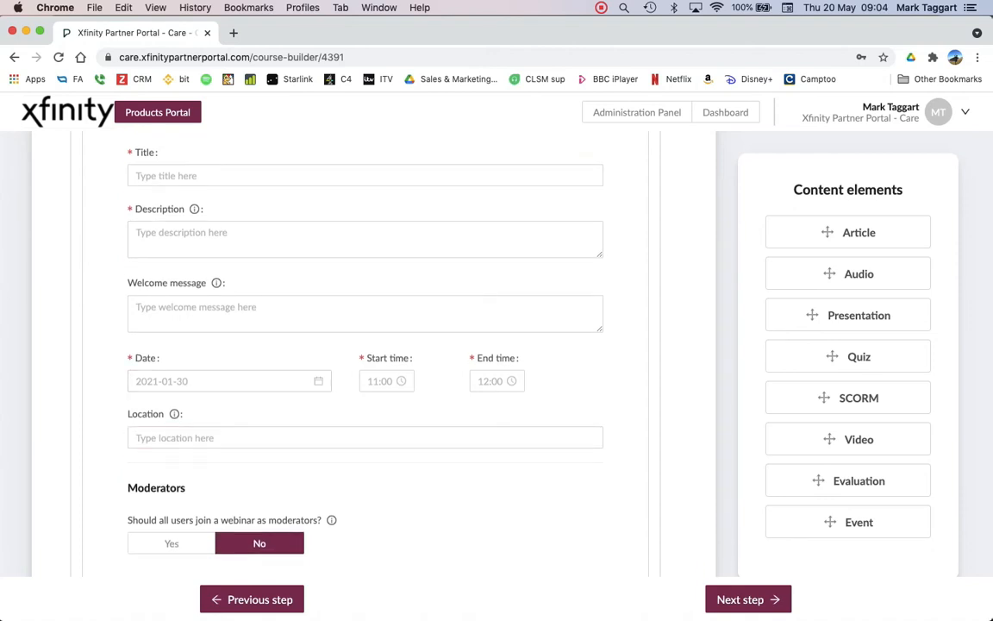
pyautogui.scroll(-3, 365, 346)
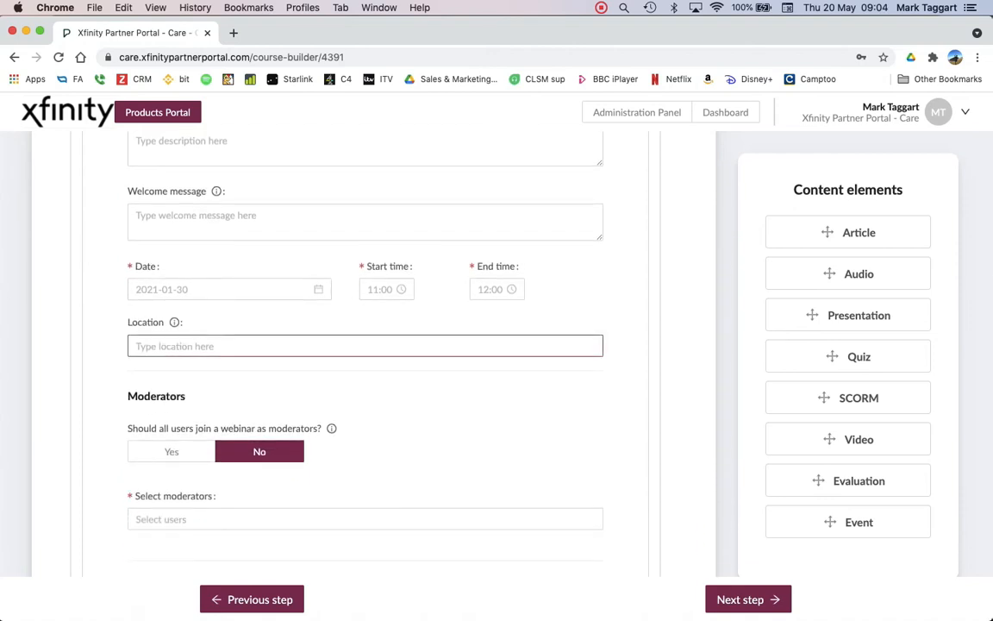
pyautogui.scroll(-4, 365, 345)
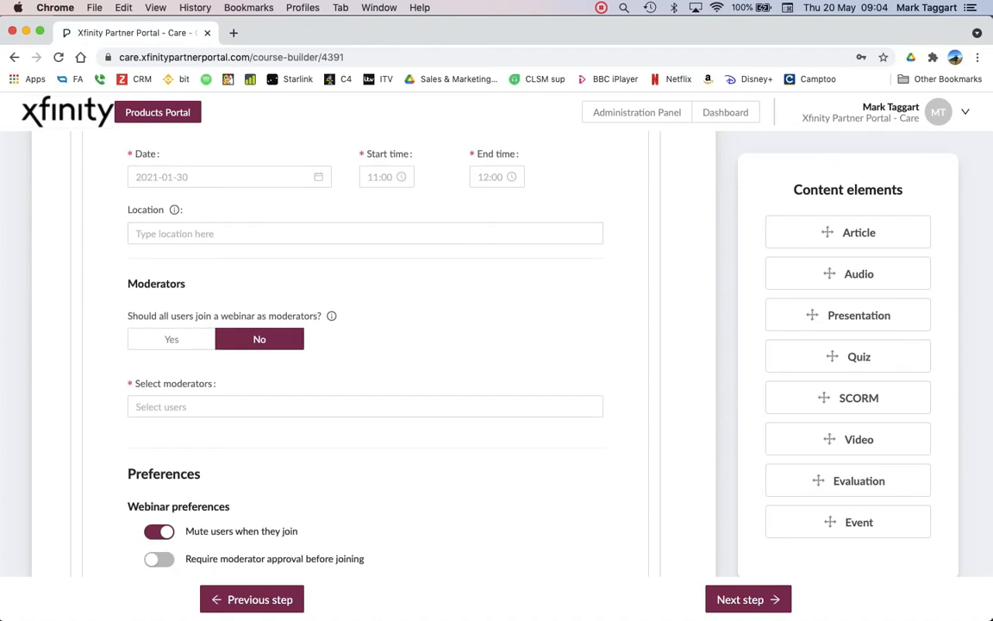
pyautogui.scroll(-4, 365, 345)
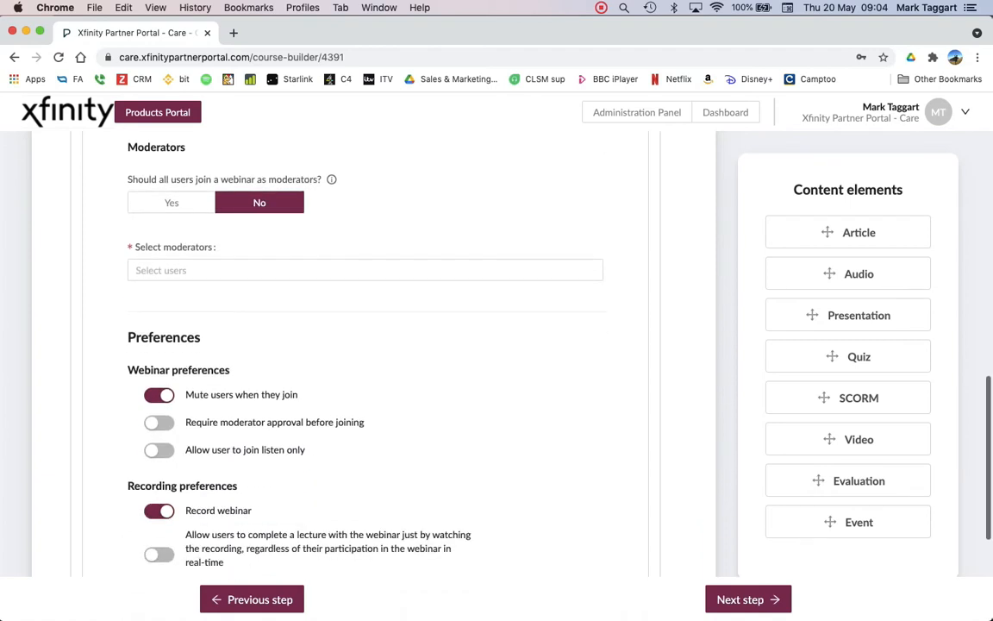
pyautogui.scroll(-1, 364, 345)
pyautogui.scroll(-1, 364, 345)
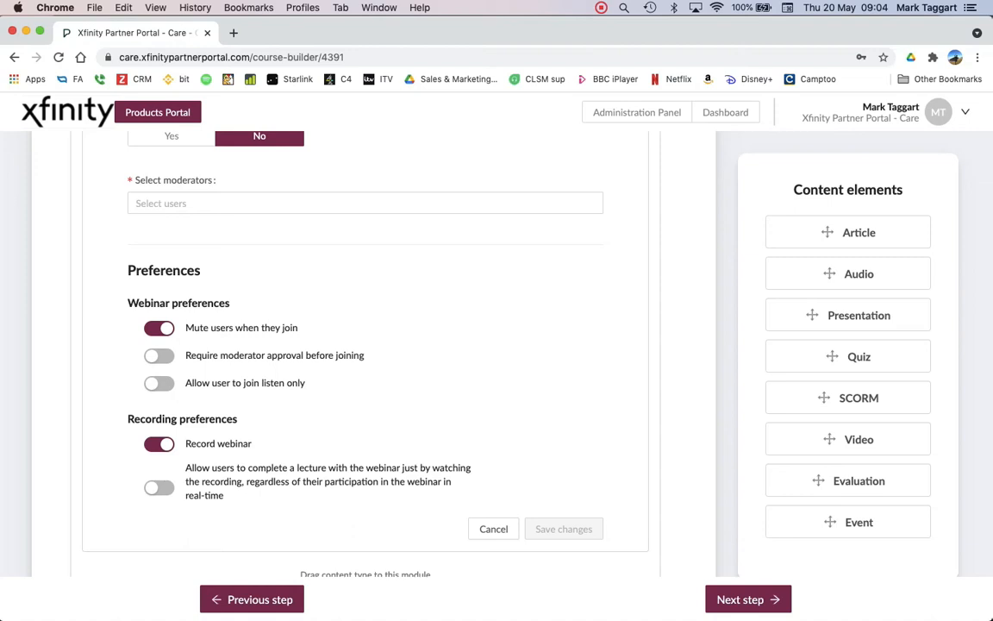
pyautogui.click(159, 488)
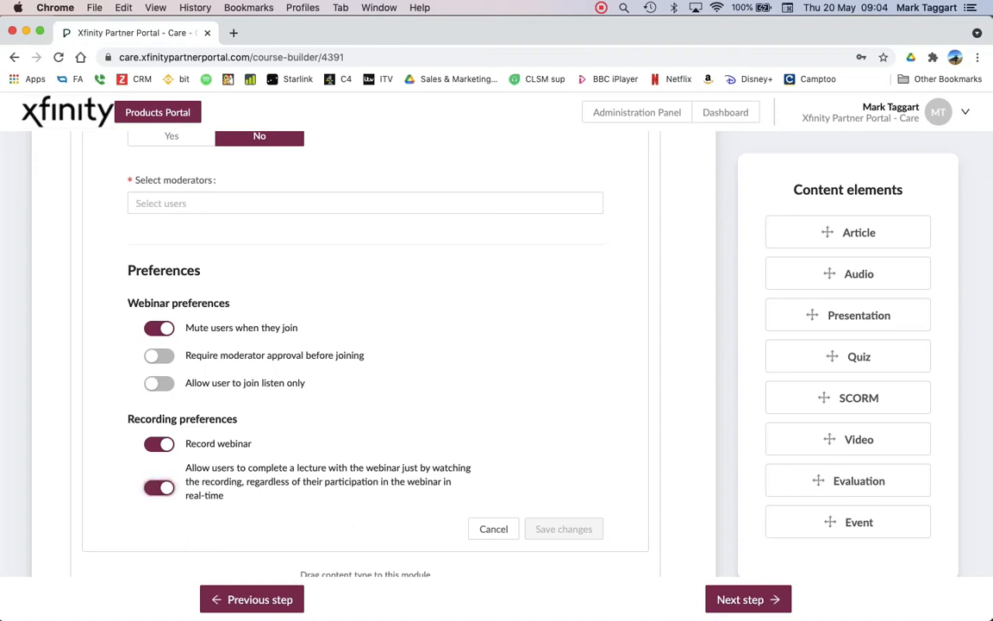
pyautogui.scroll(-4, 366, 345)
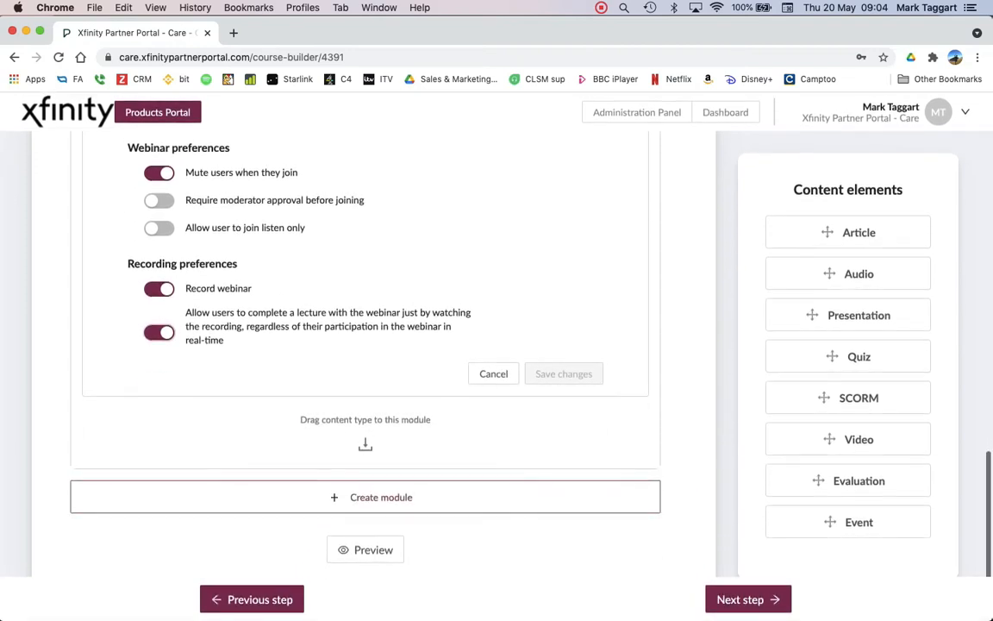
pyautogui.click(367, 549)
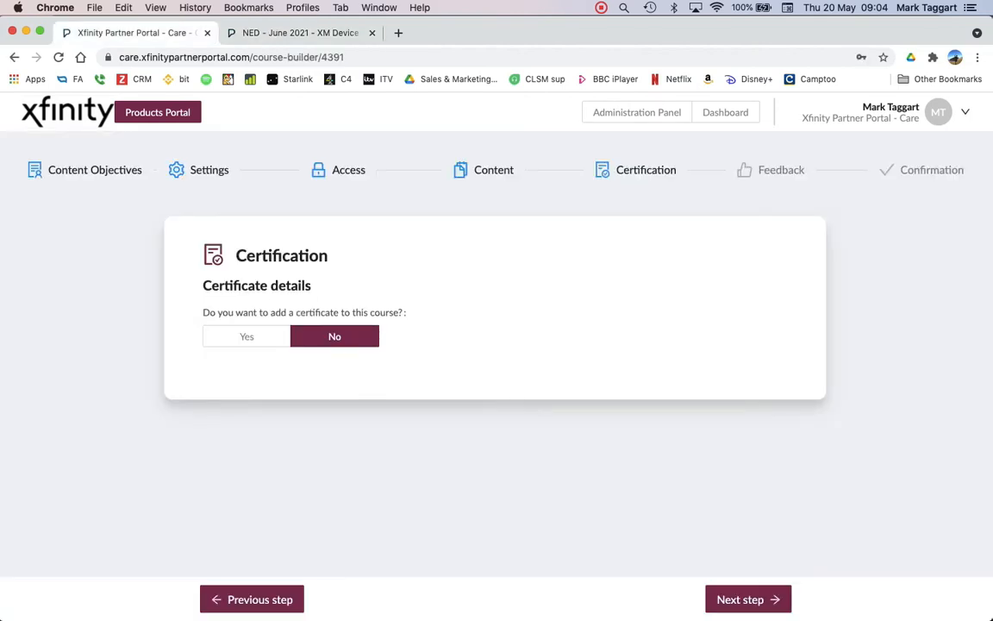
# - Add a certificate to the course and enable using a custom background for it
pyautogui.click(246, 337)
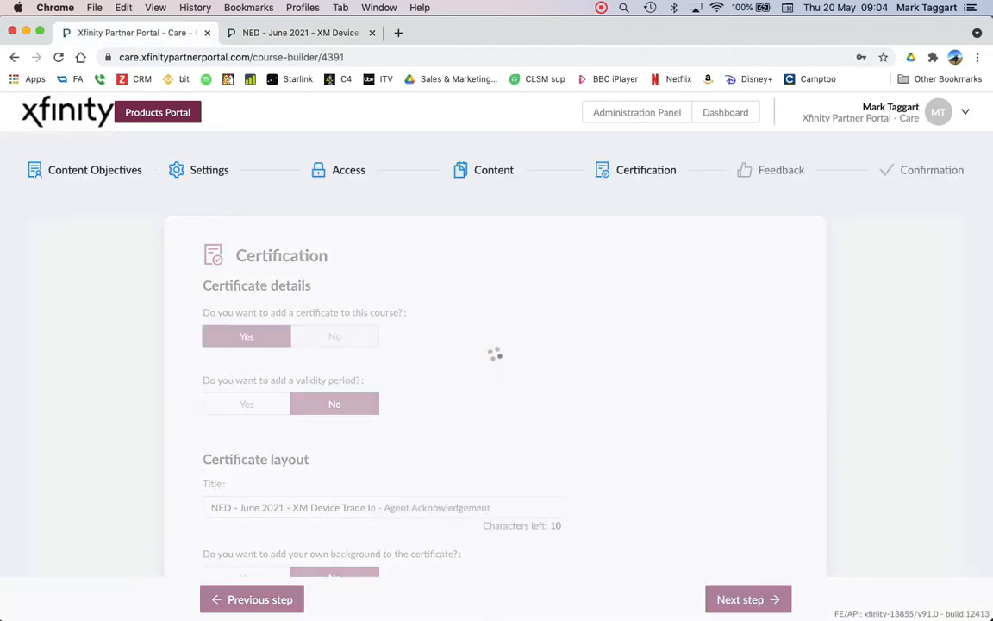
pyautogui.scroll(-3, 494, 353)
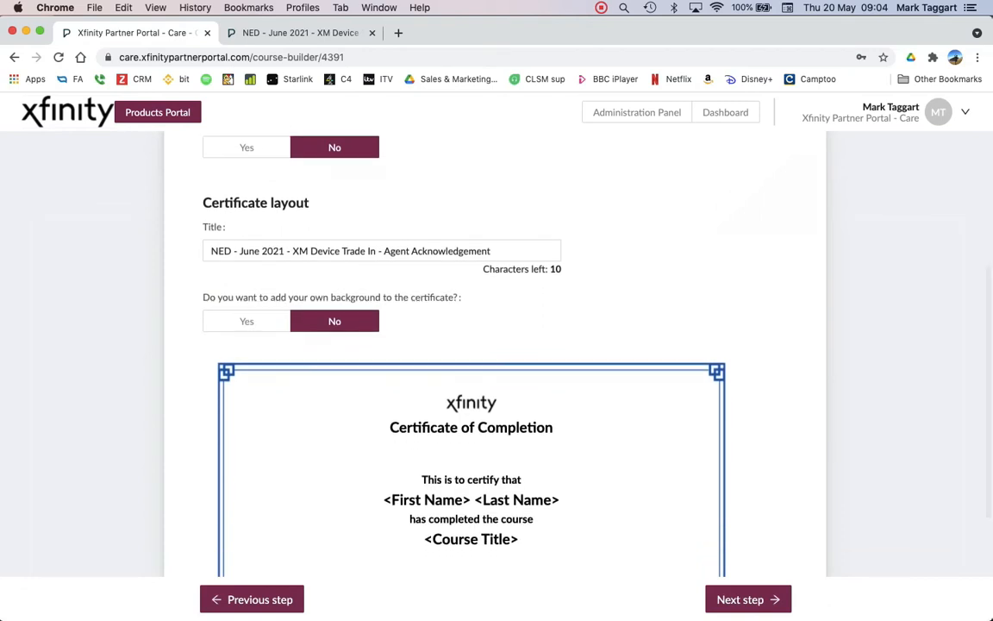
pyautogui.click(246, 321)
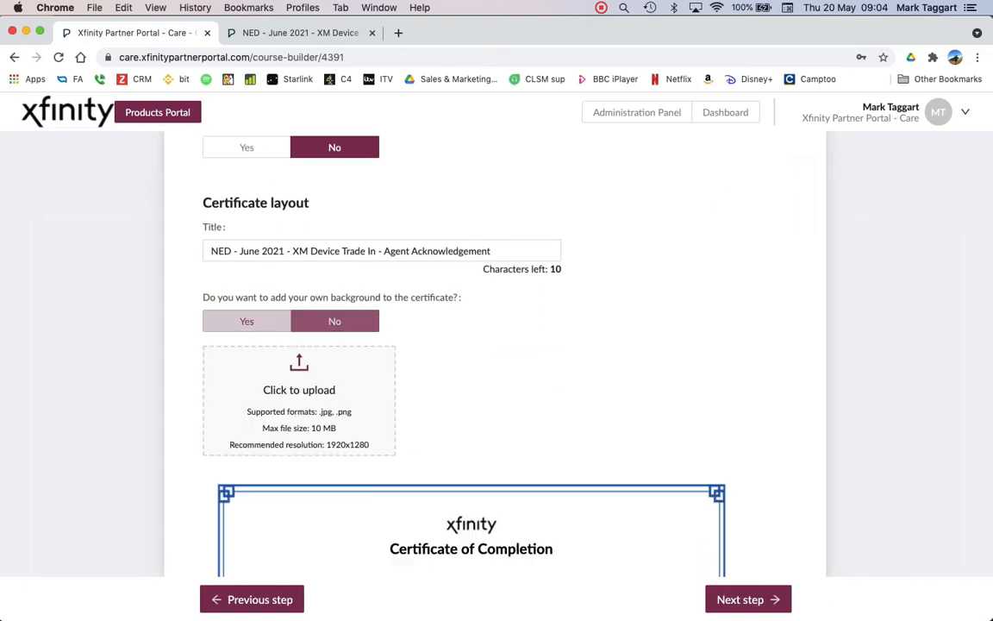
# - Add a validity period of 365 days to the course certificate
pyautogui.scroll(2, 494, 354)
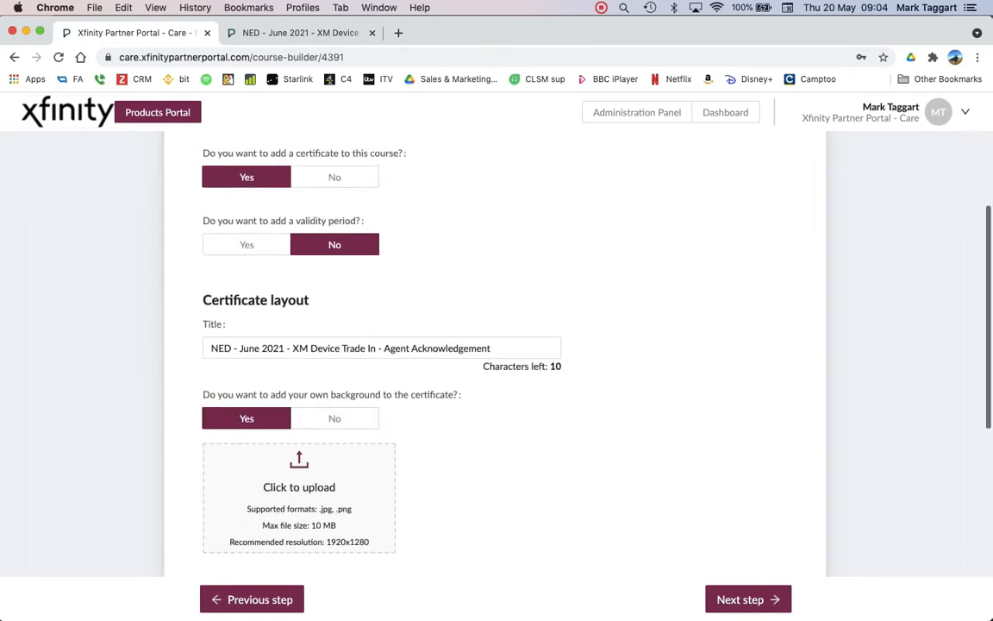
pyautogui.click(246, 248)
pyautogui.scroll(1, 246, 250)
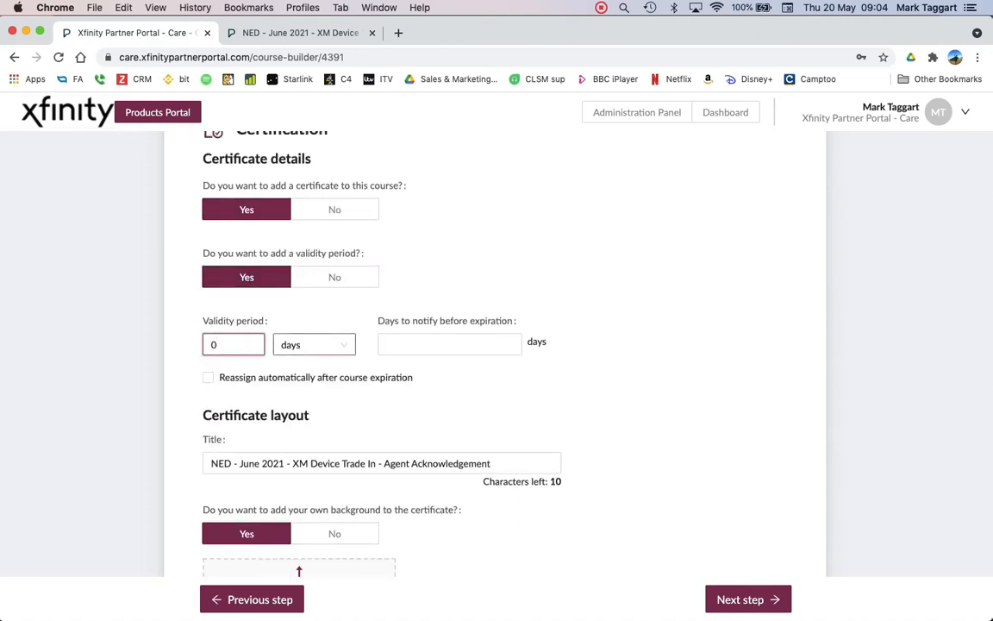
pyautogui.press('BackSpace')
pyautogui.write('365')
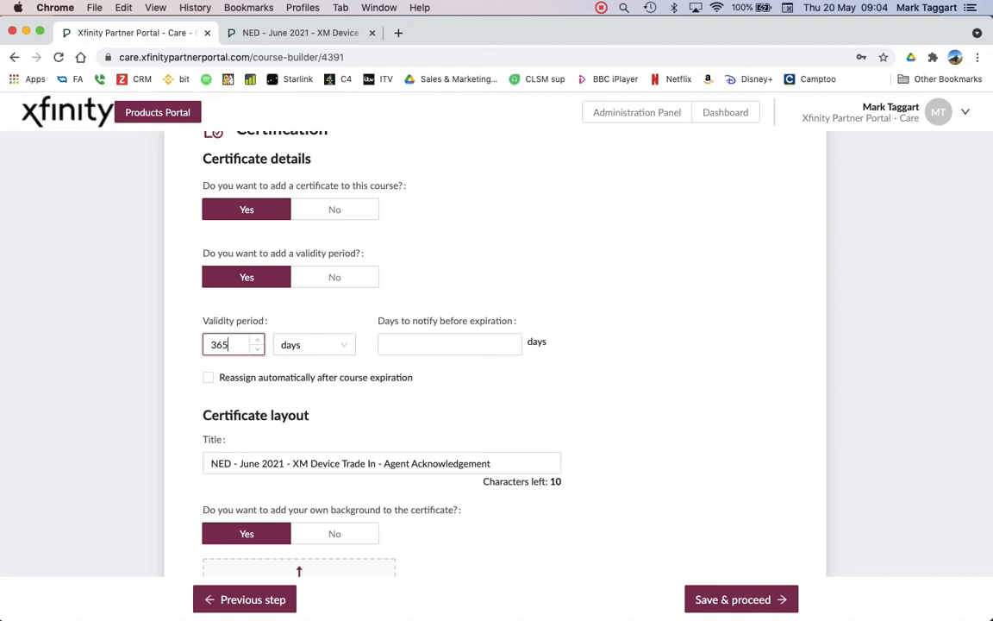
# - Set the certificate's expiration notification to 20 days beforehand and save the certification settings
pyautogui.press('Tab')
pyautogui.press('Tab')
pyautogui.write('20')
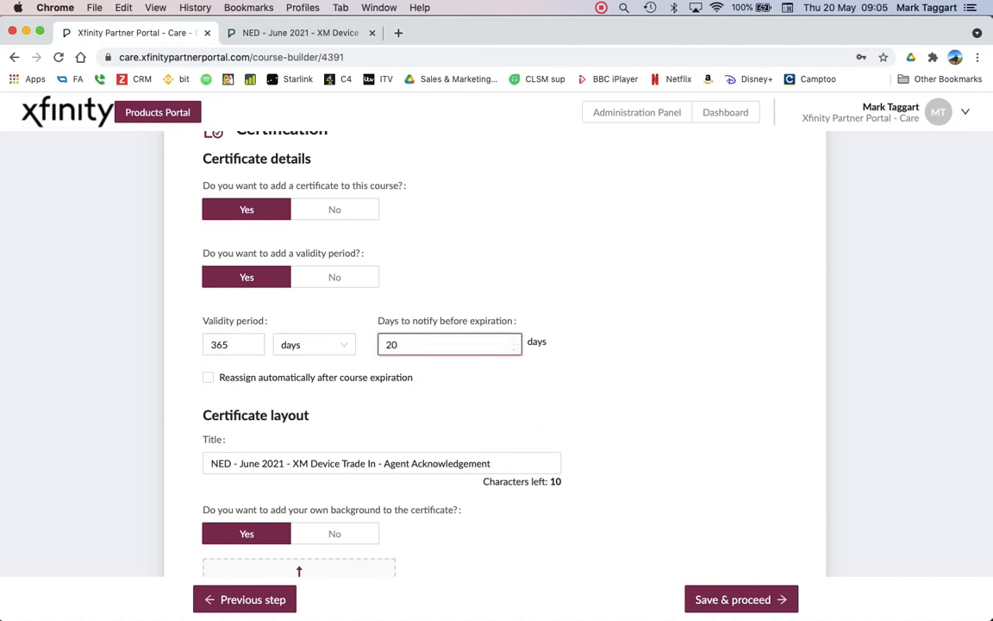
pyautogui.scroll(-2, 497, 345)
pyautogui.scroll(-3, 496, 345)
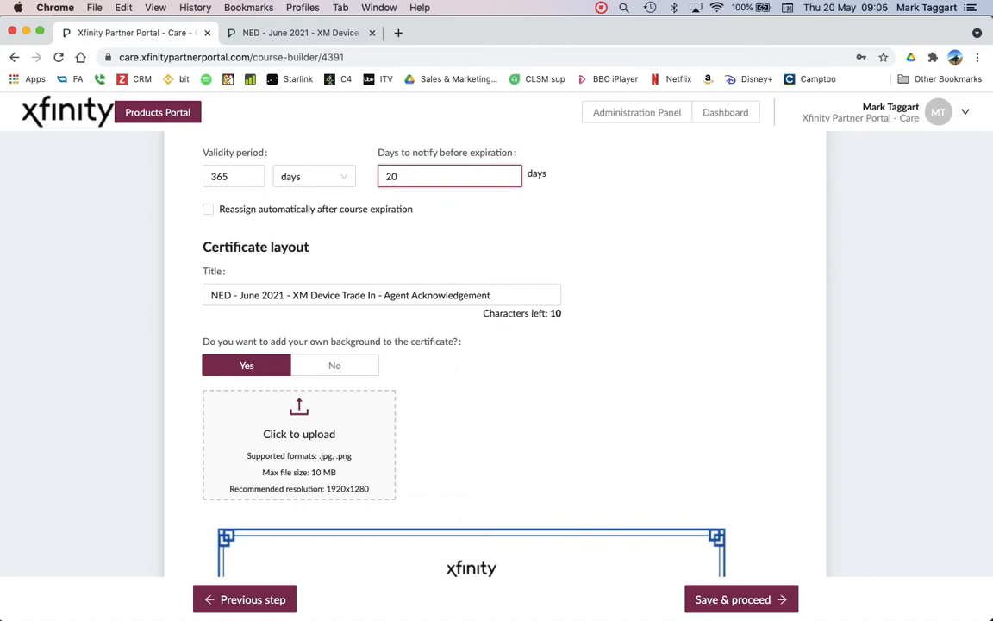
pyautogui.click(741, 598)
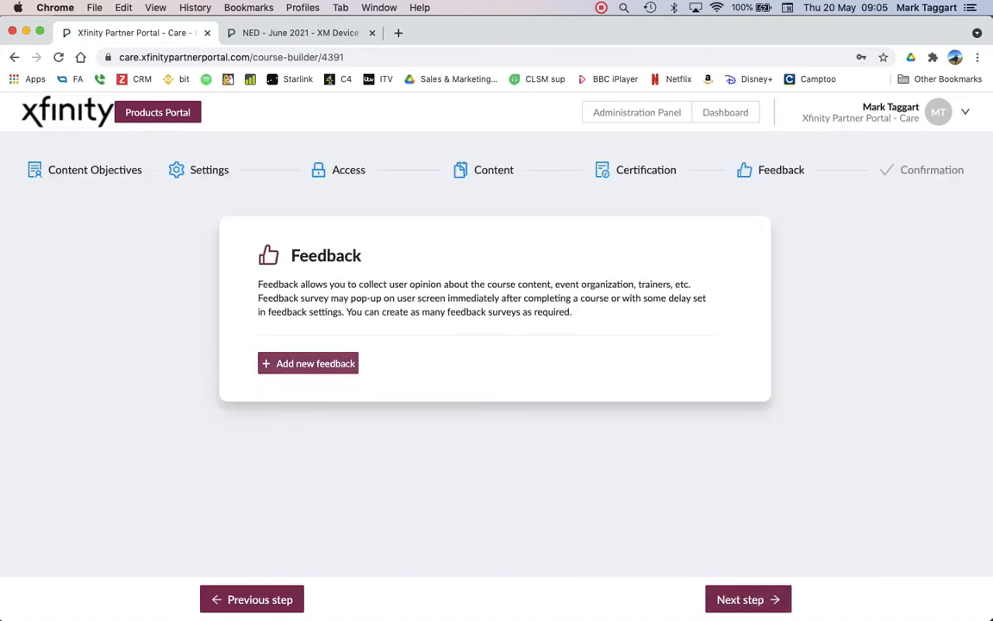
# - Add a feedback survey that appears 1 day after course completion and finish the course builder's feedback stage
pyautogui.click(307, 362)
pyautogui.click(631, 295)
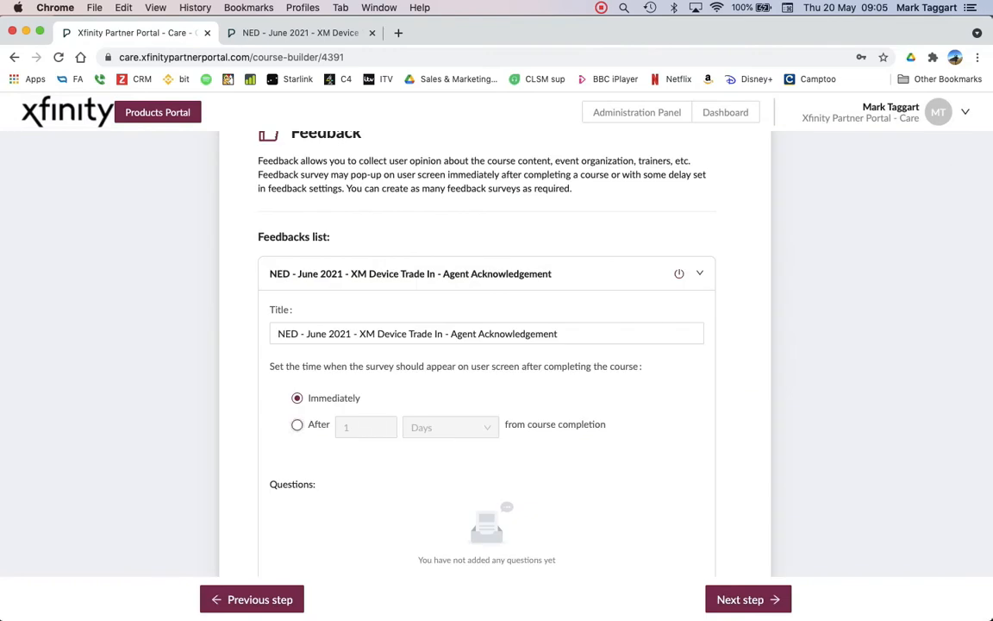
pyautogui.click(297, 424)
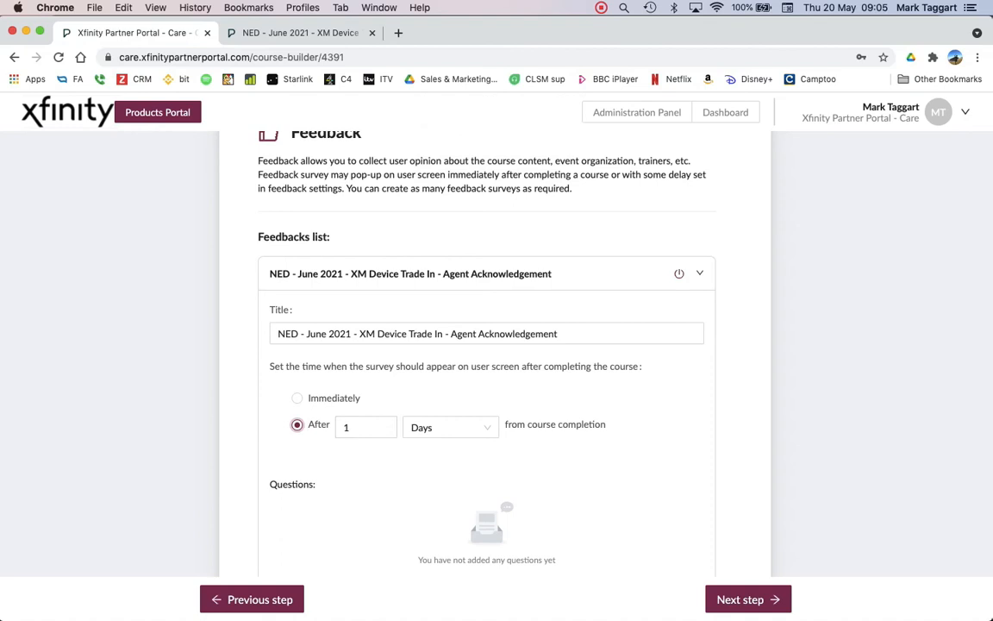
pyautogui.click(748, 599)
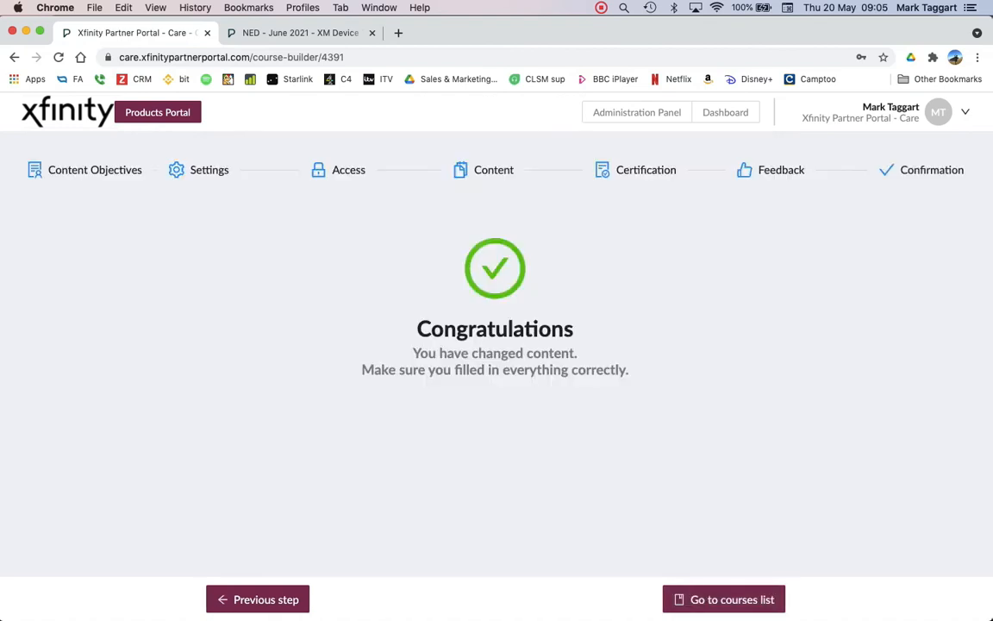
# - Open the Flex vs. Roku communication for editing, keep its layout and content, and save it after the preview
pyautogui.click(637, 112)
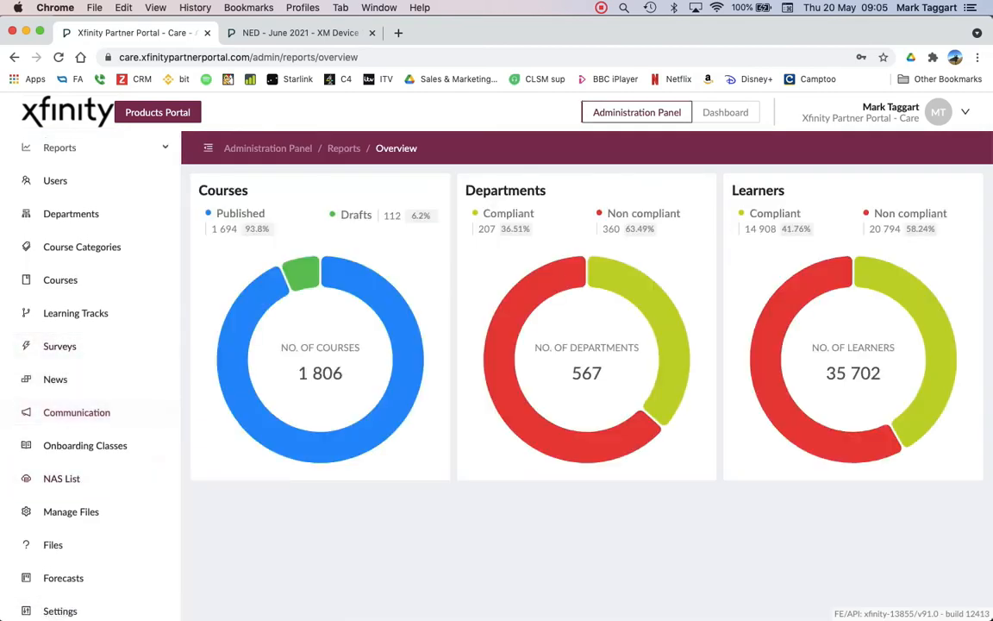
pyautogui.click(77, 412)
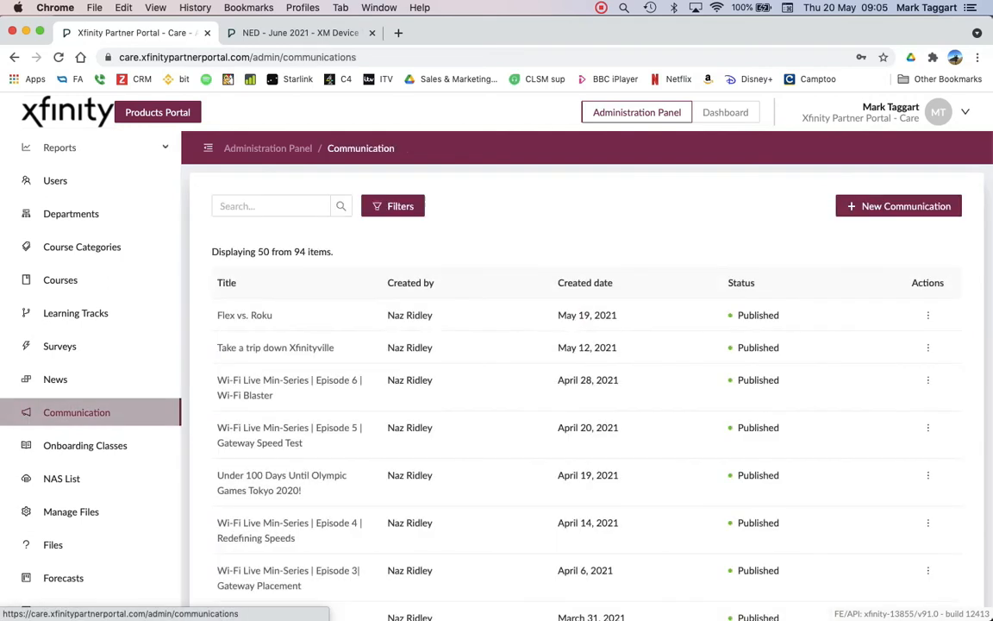
pyautogui.click(927, 315)
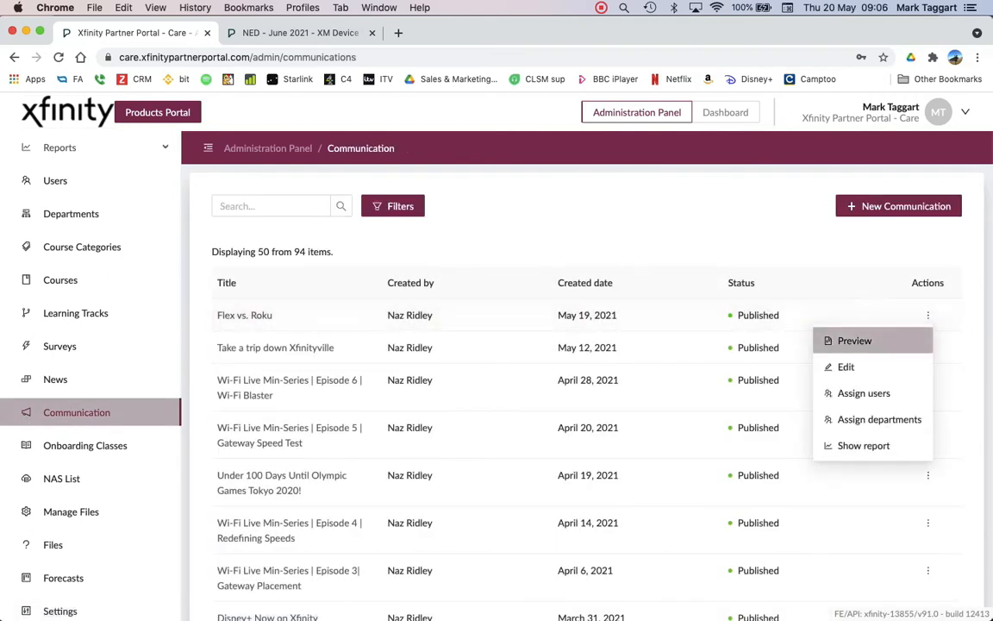
pyautogui.click(849, 365)
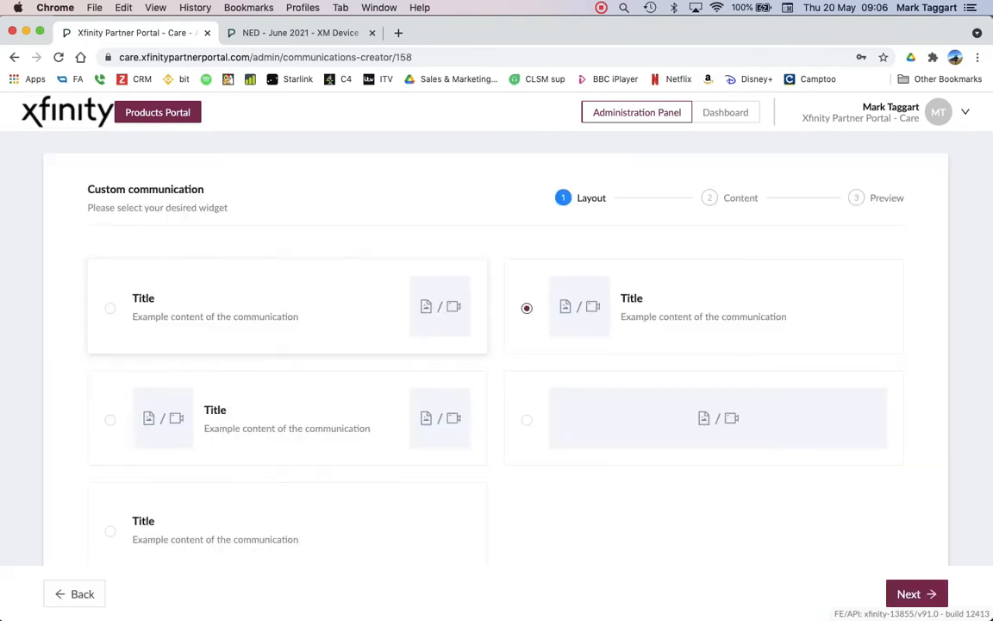
pyautogui.click(916, 593)
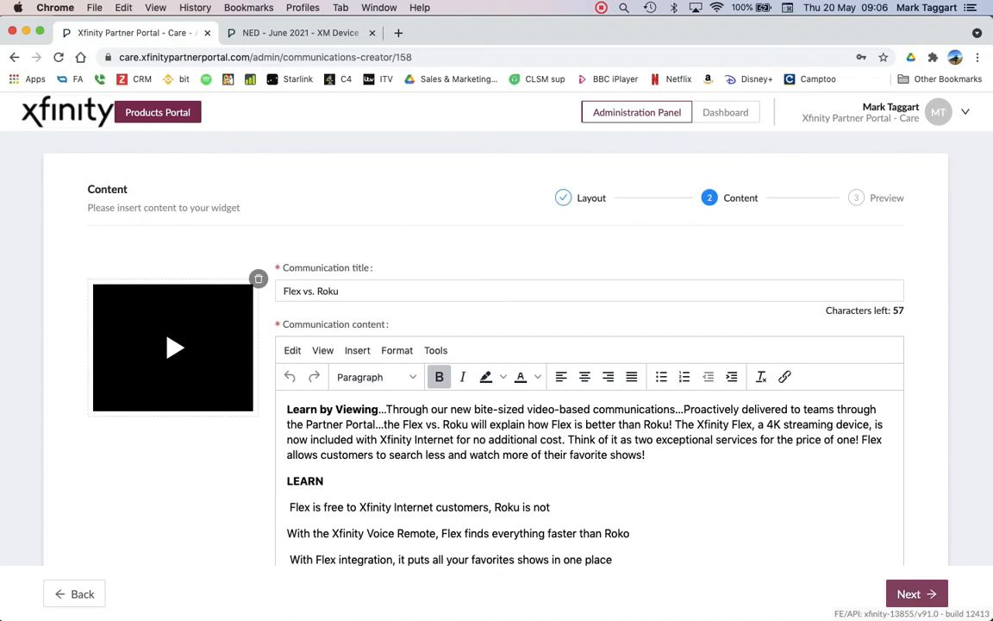
pyautogui.click(916, 593)
pyautogui.click(911, 593)
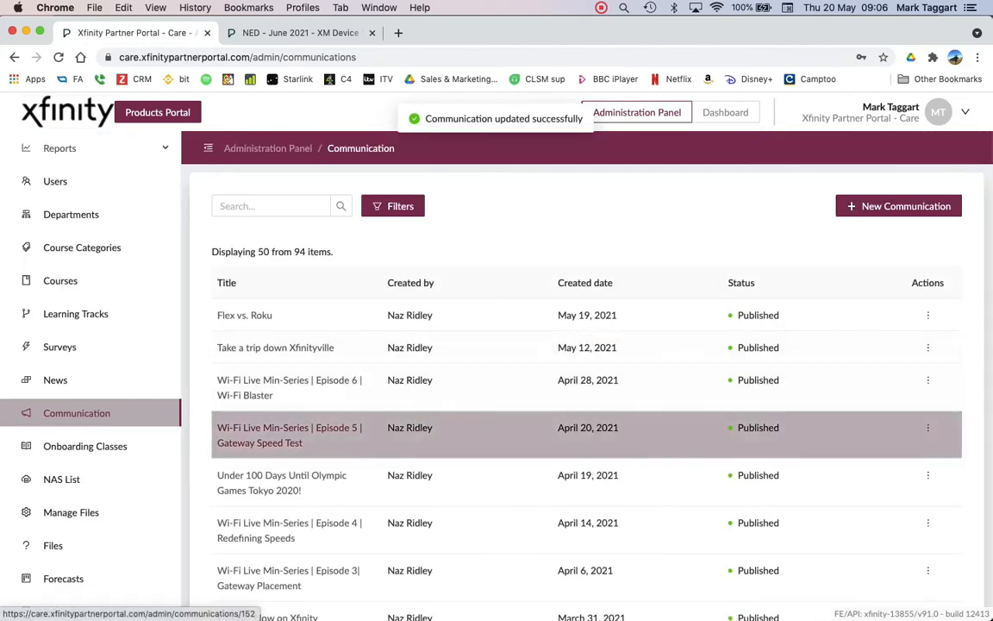
# - Examine the details, user list, instructor list and available actions of onboarding class RCF-151
pyautogui.click(85, 446)
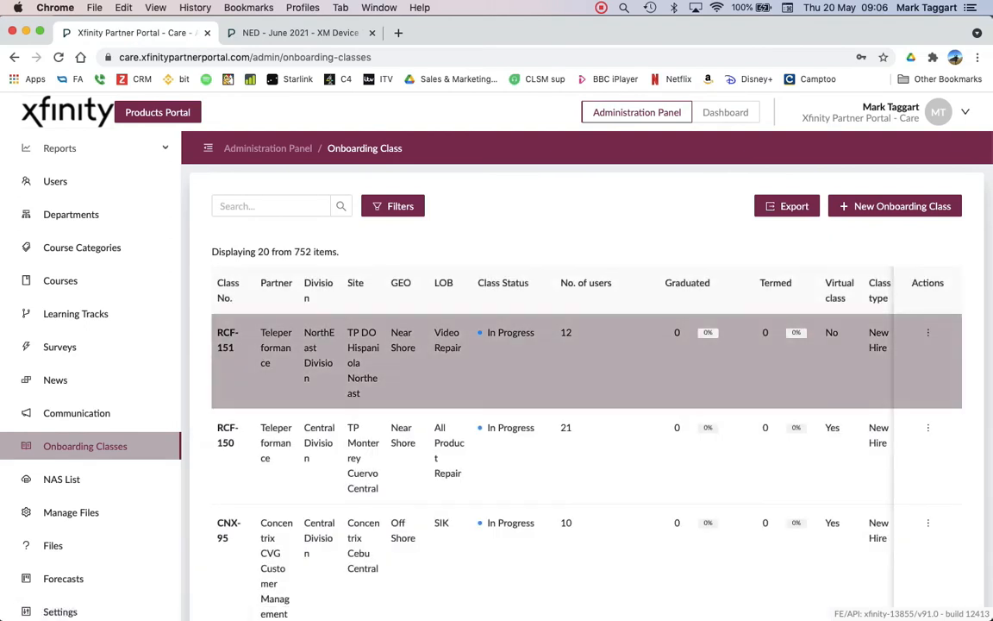
pyautogui.click(518, 362)
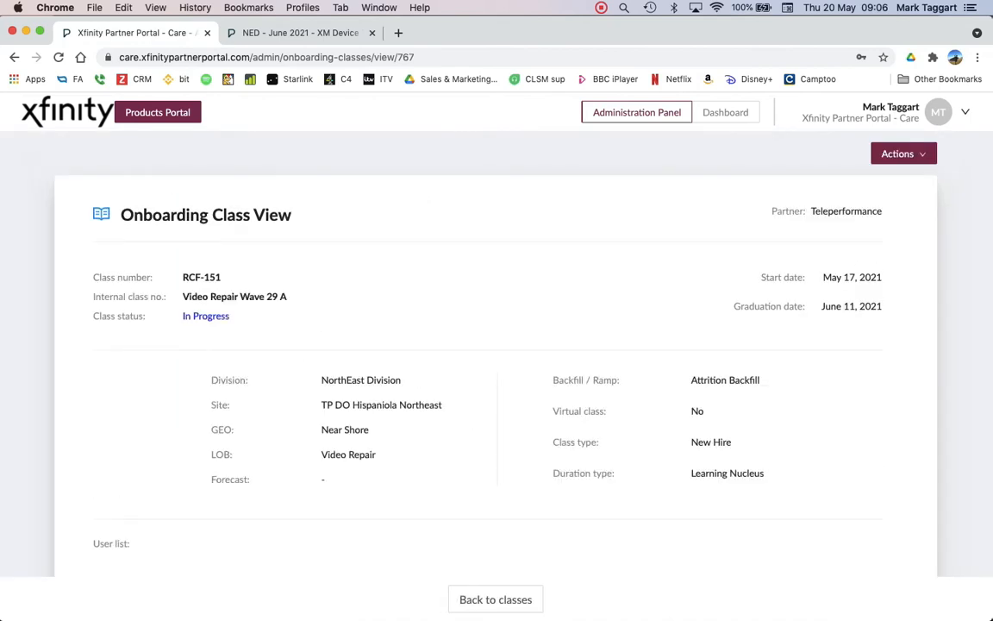
pyautogui.scroll(-10, 496, 336)
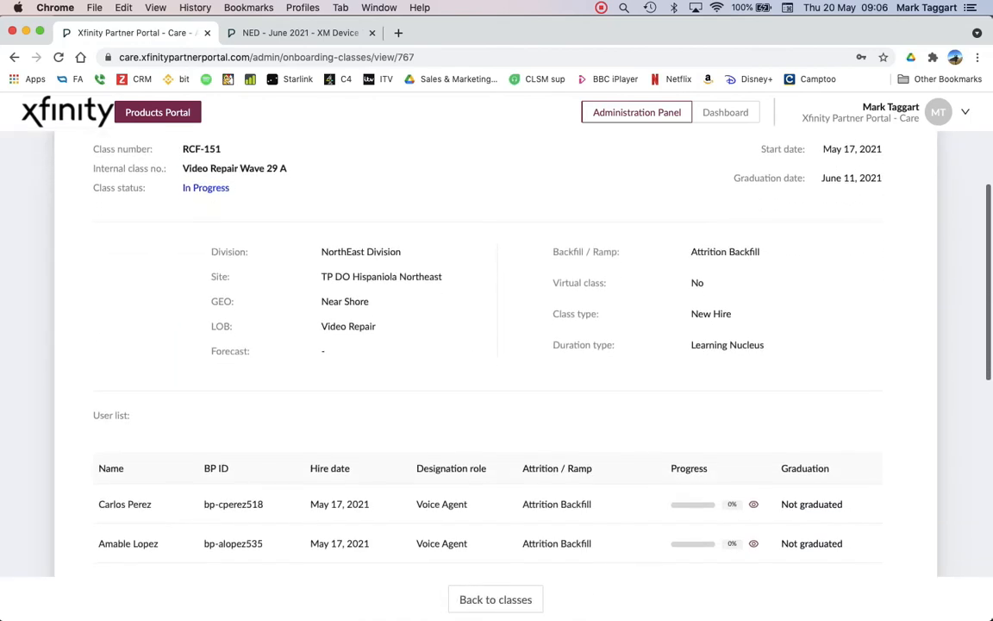
pyautogui.scroll(-5, 496, 336)
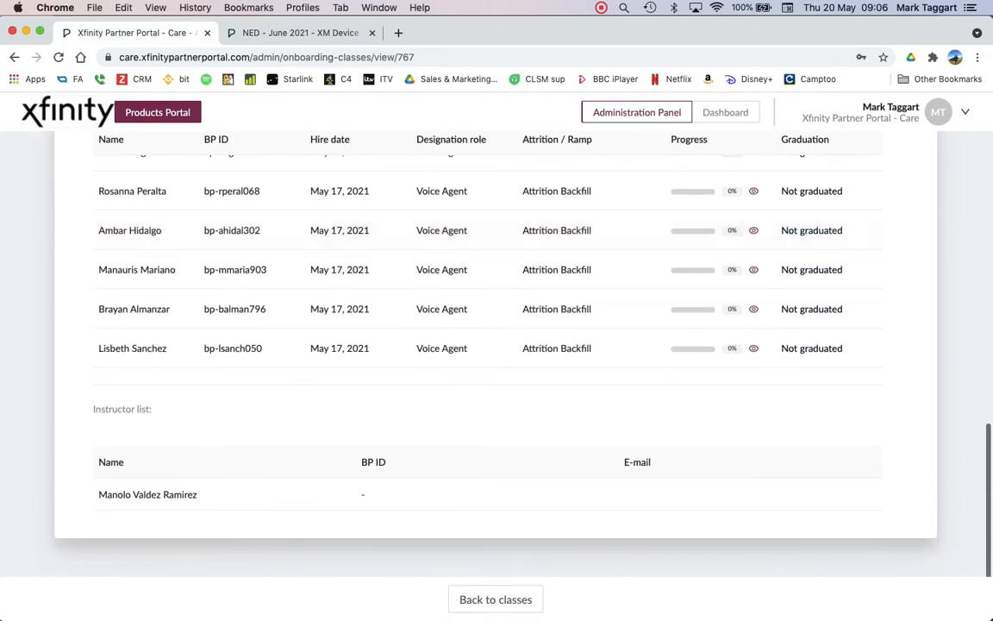
pyautogui.scroll(10, 496, 345)
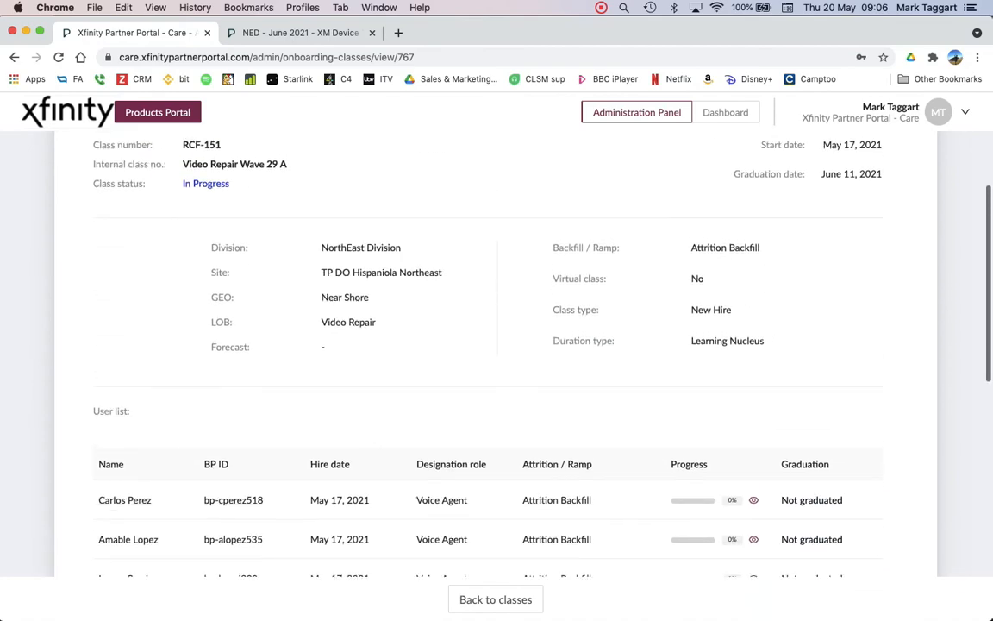
pyautogui.scroll(3, 496, 344)
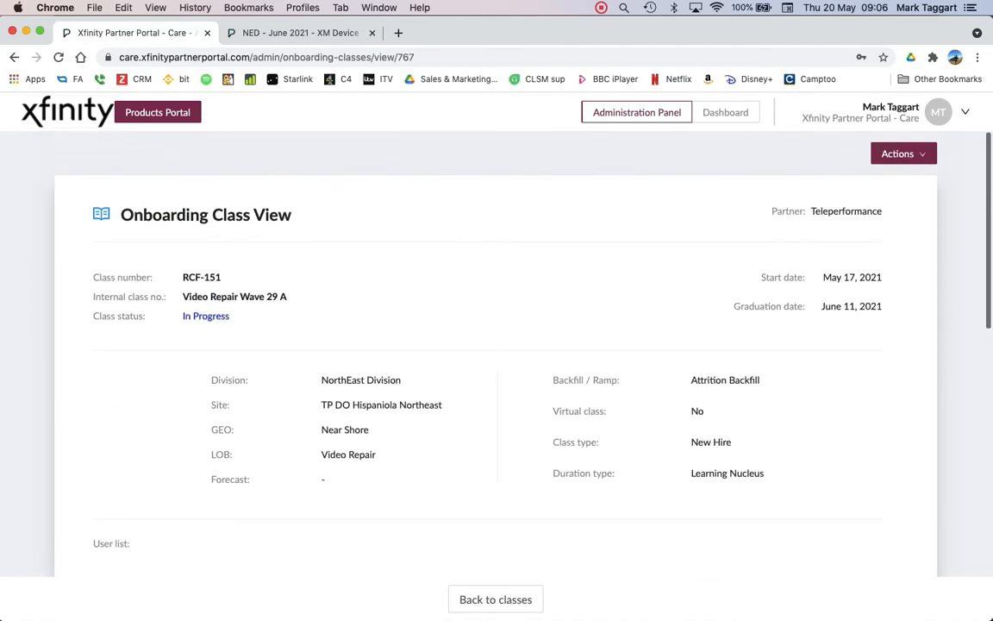
pyautogui.click(903, 154)
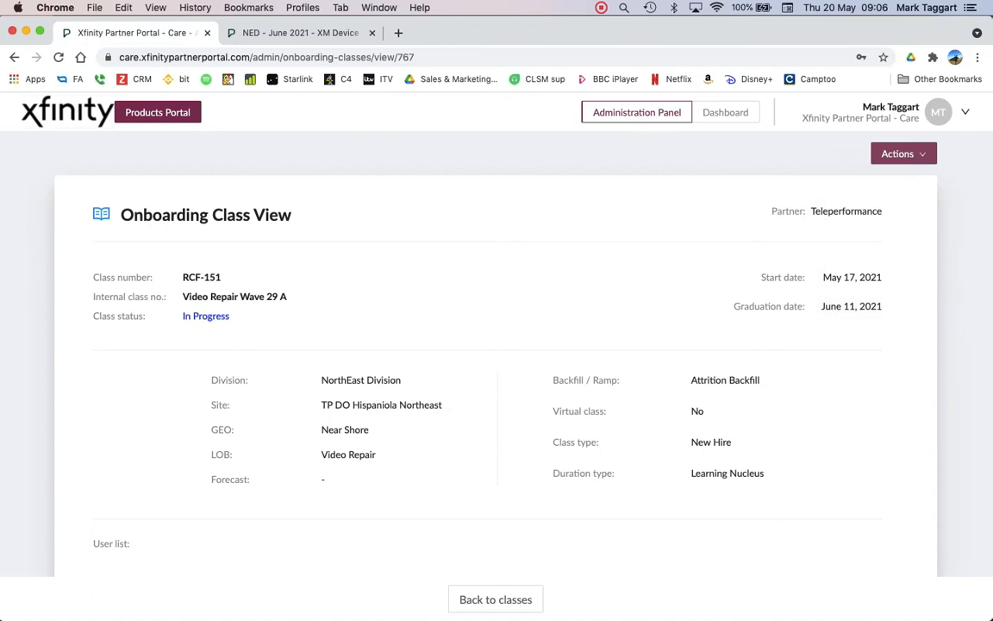
# - Go through the new NAS installation for Linux, including the department linking instructions, and finish it
pyautogui.click(637, 112)
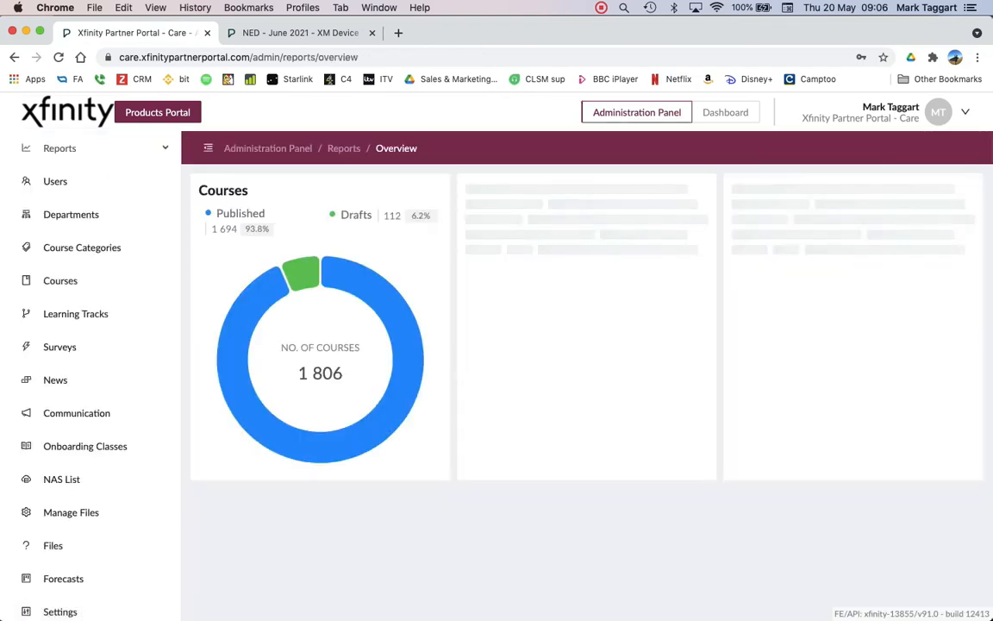
pyautogui.click(62, 472)
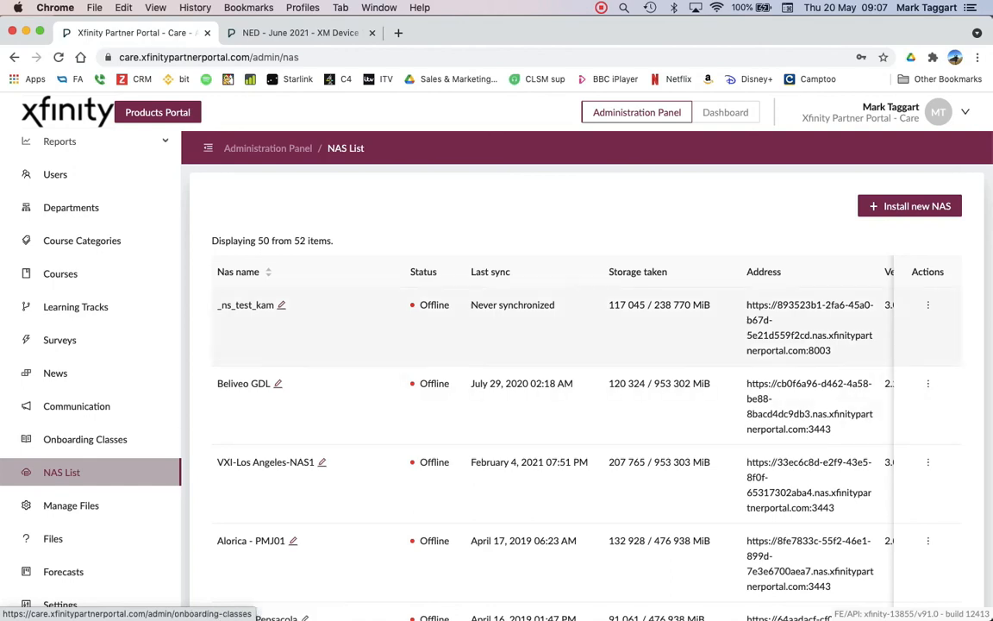
pyautogui.click(910, 206)
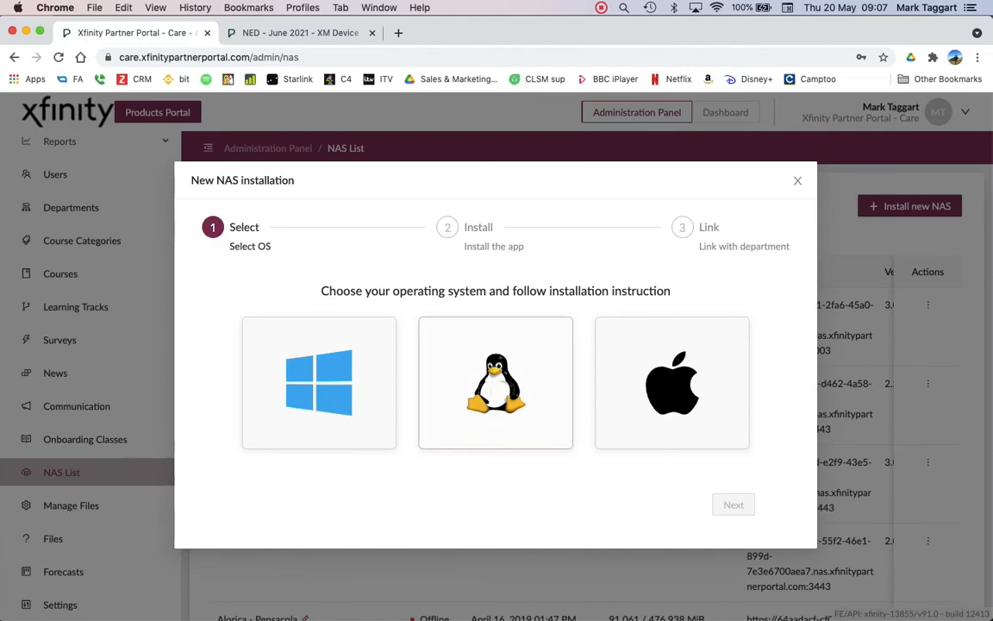
pyautogui.click(495, 383)
pyautogui.click(733, 504)
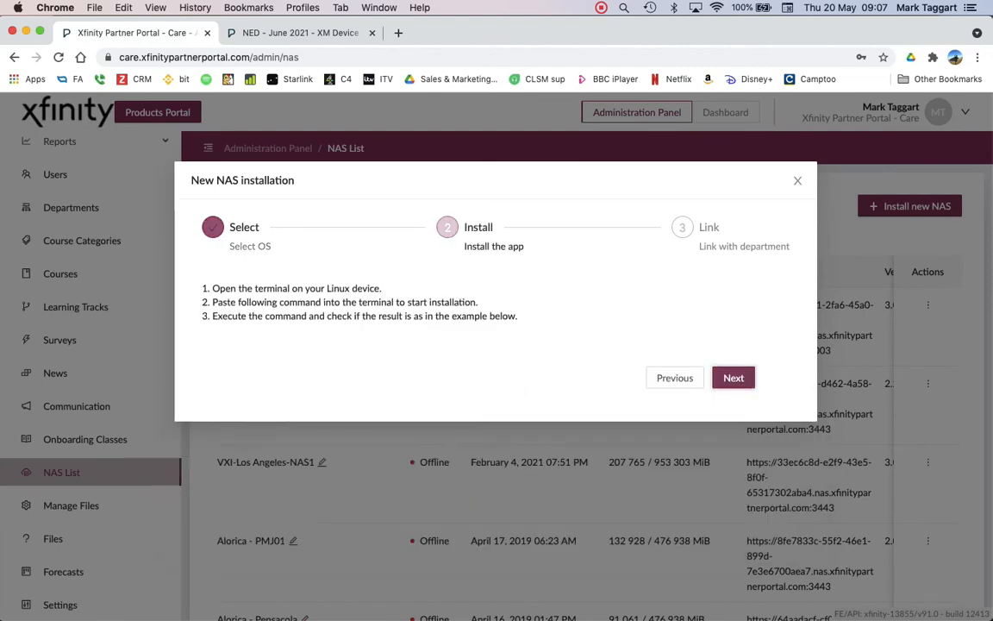
pyautogui.click(733, 377)
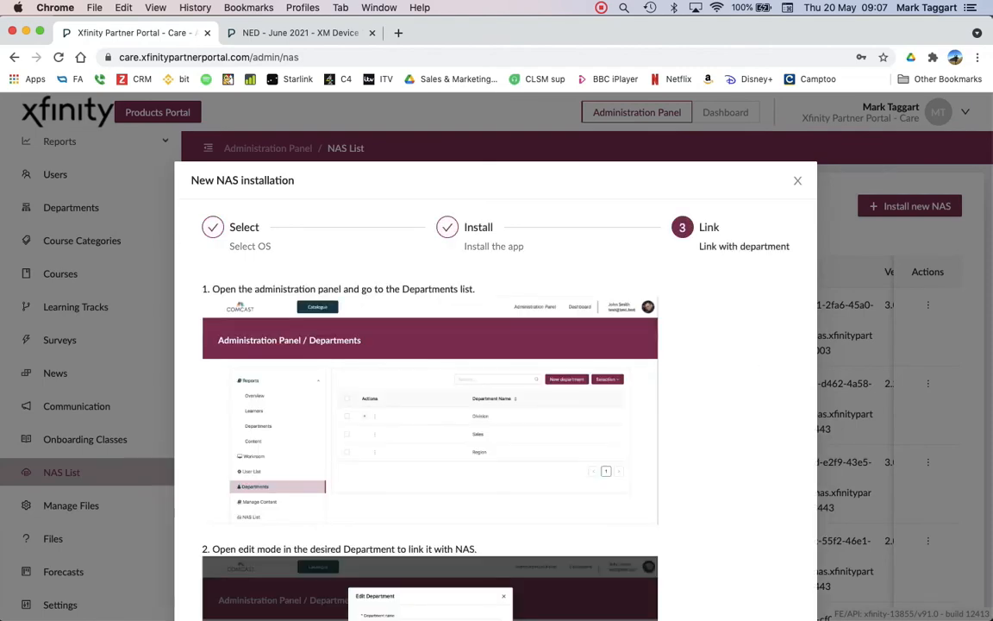
pyautogui.scroll(-5, 495, 388)
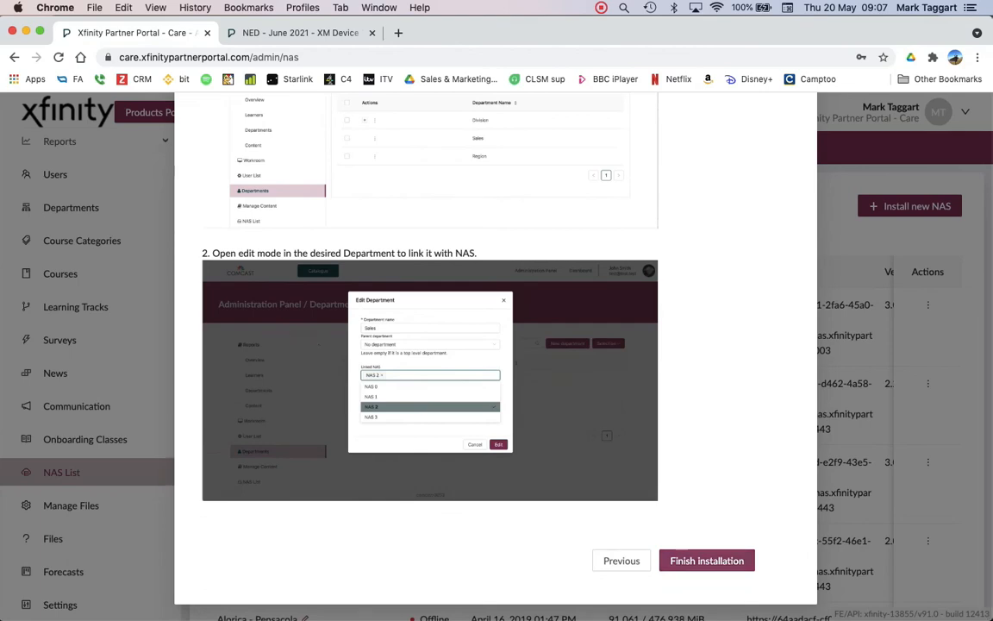
pyautogui.click(707, 560)
# - Review the administration pages for managing files and their roles, the list of files, and forecasts
pyautogui.click(71, 506)
pyautogui.scroll(-4, 586, 509)
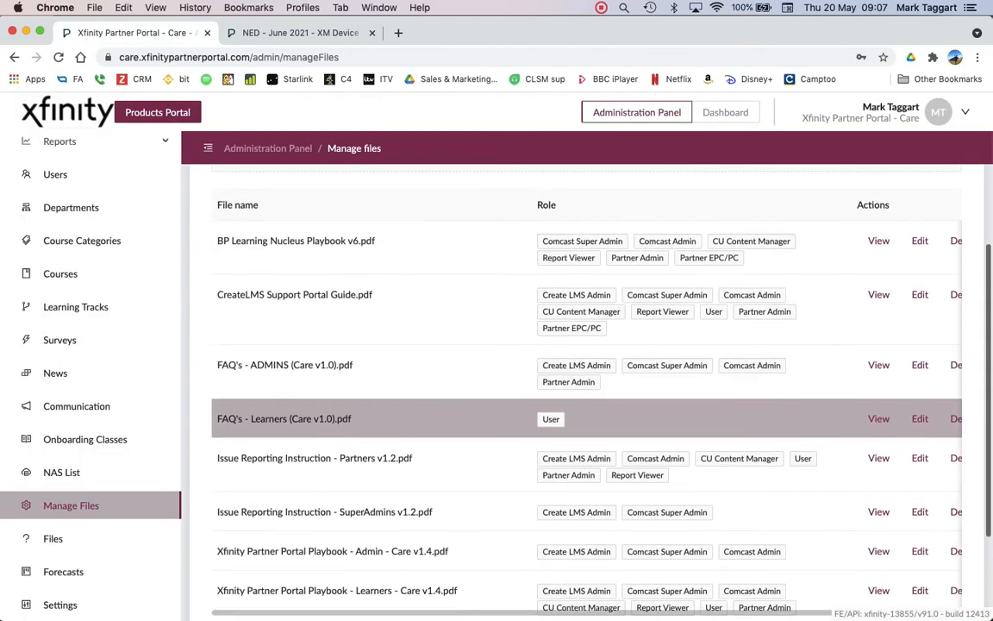
pyautogui.click(52, 538)
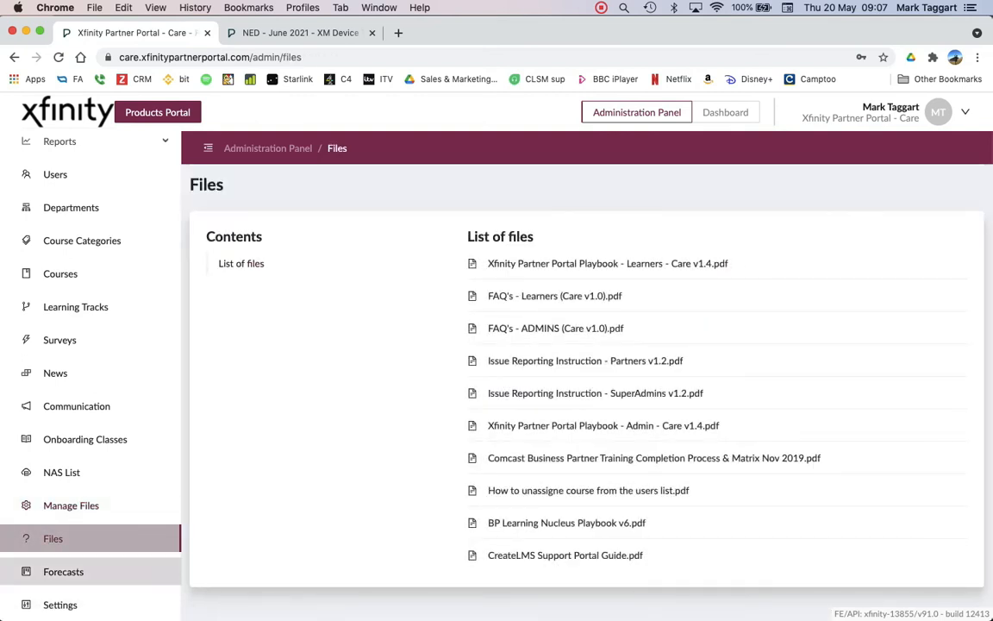
pyautogui.click(64, 571)
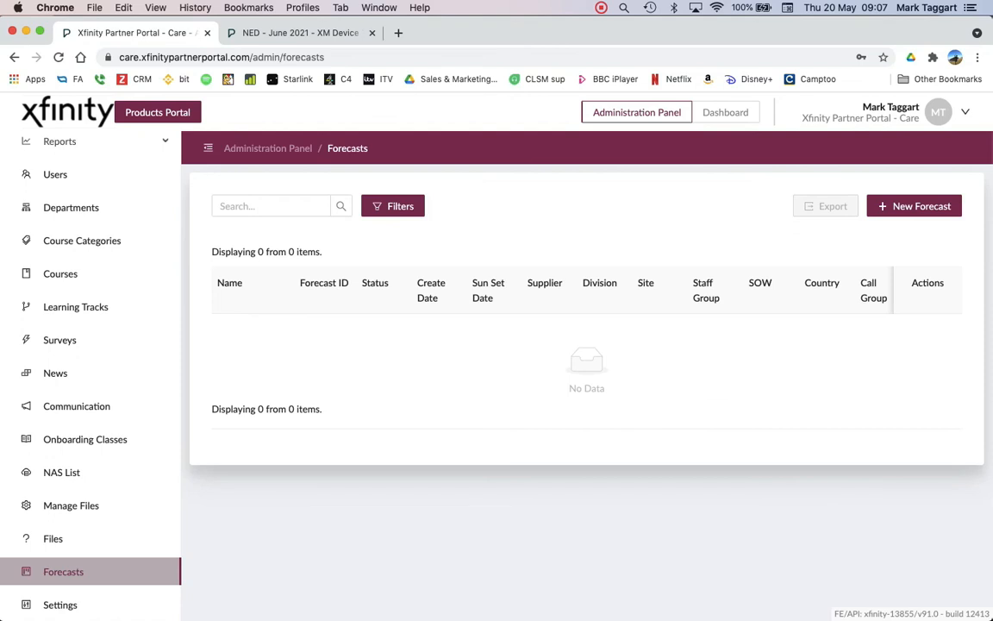
# - Turn off the calendar and achievements widgets of the learner panel in the platform settings
pyautogui.click(61, 605)
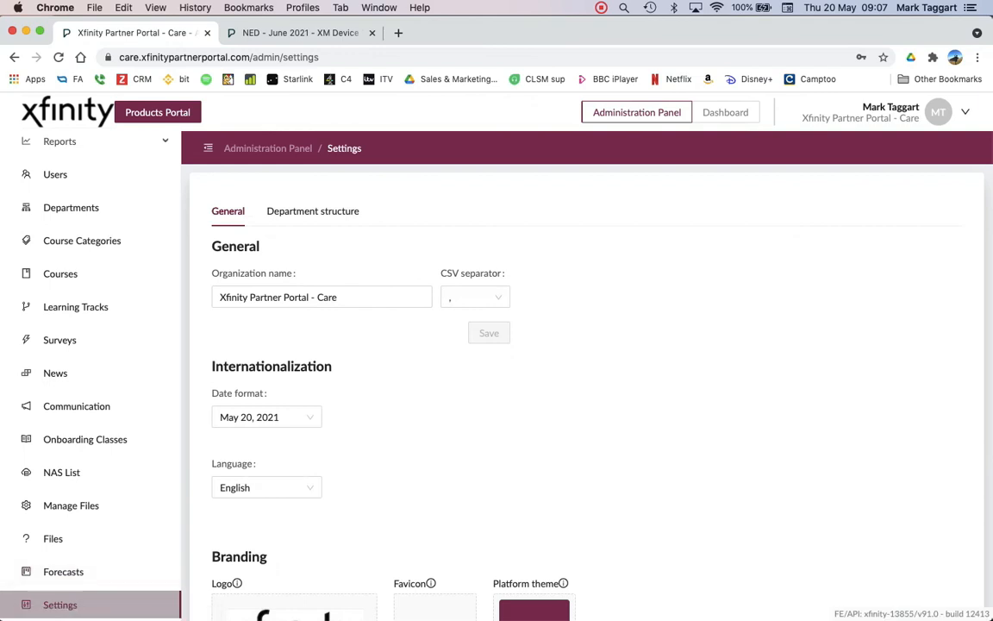
pyautogui.scroll(-5, 586, 388)
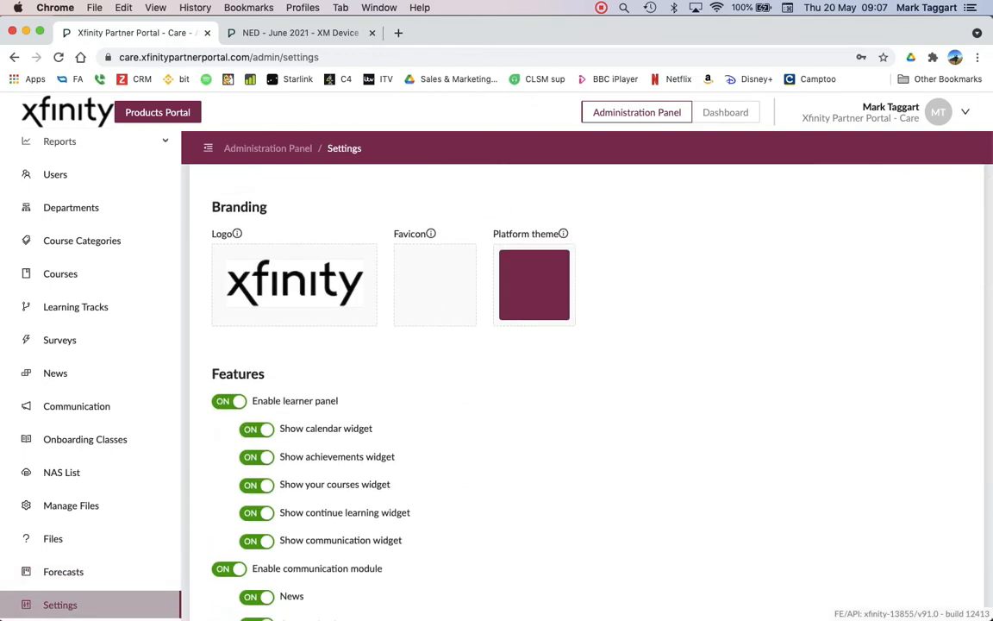
pyautogui.click(257, 428)
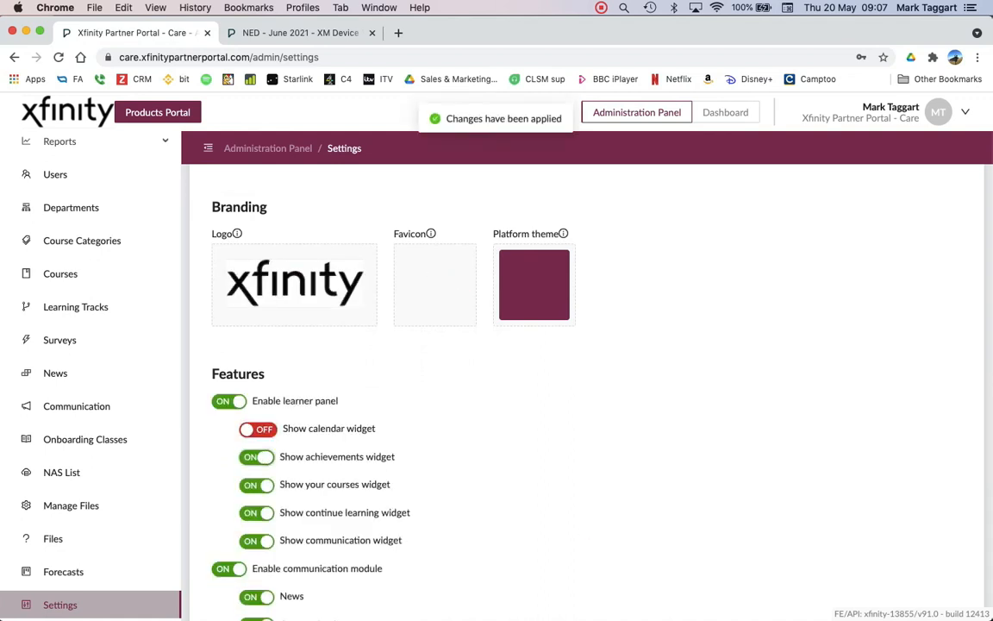
pyautogui.click(257, 456)
# - Look through the remaining feature switches in the platform settings, from the communication module to the Xchange integration
pyautogui.scroll(-2, 586, 387)
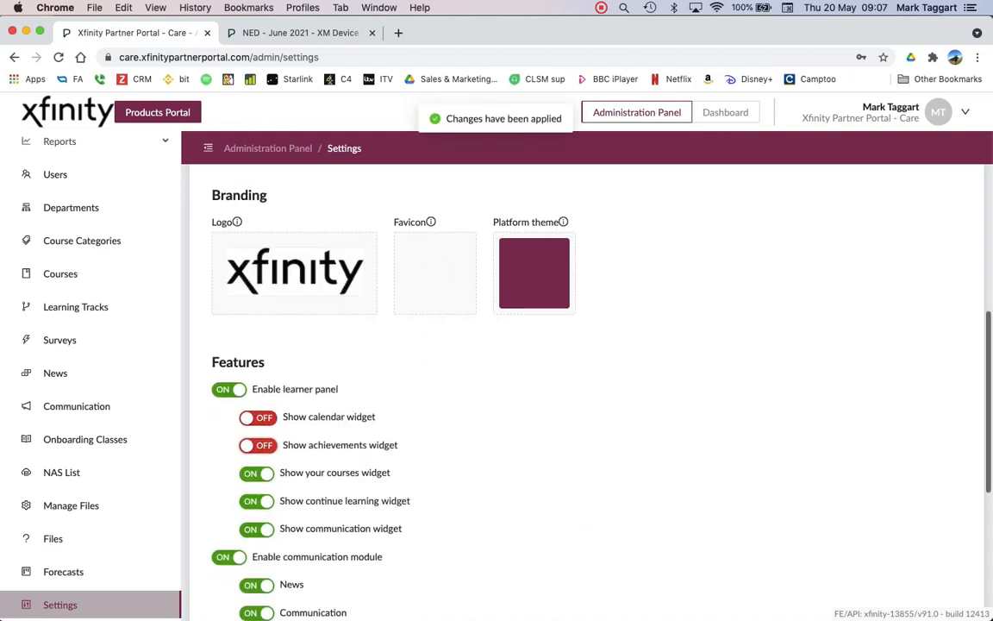
pyautogui.scroll(-1, 586, 388)
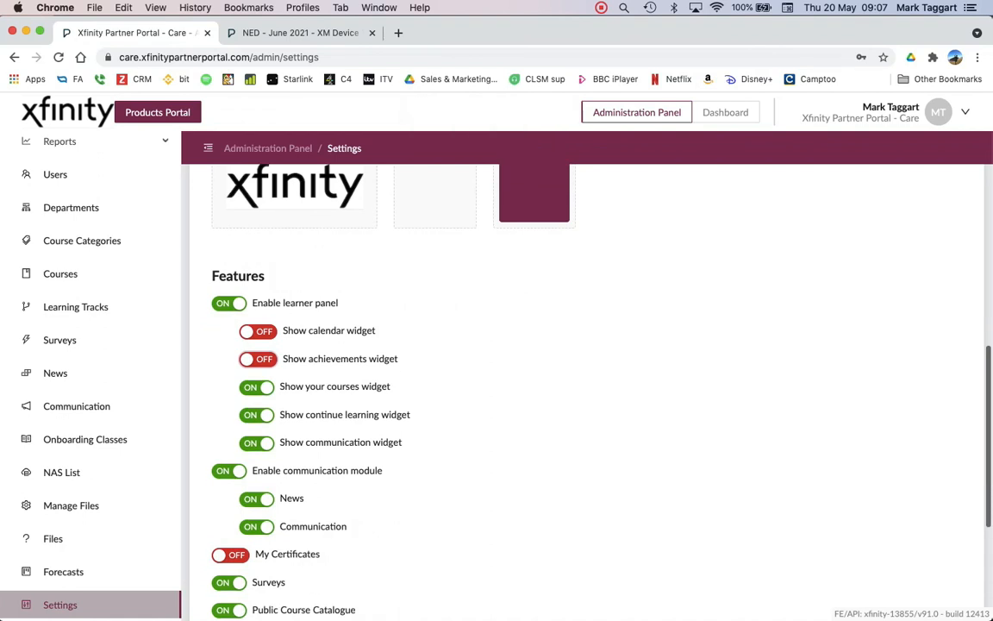
pyautogui.scroll(-1, 586, 388)
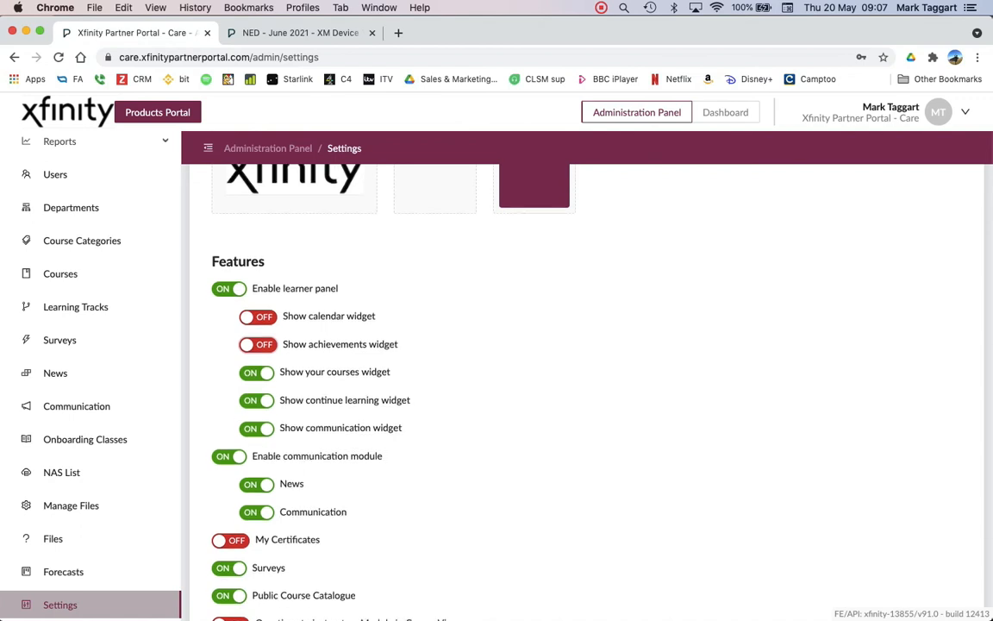
pyautogui.scroll(2, 586, 388)
pyautogui.scroll(-5, 586, 388)
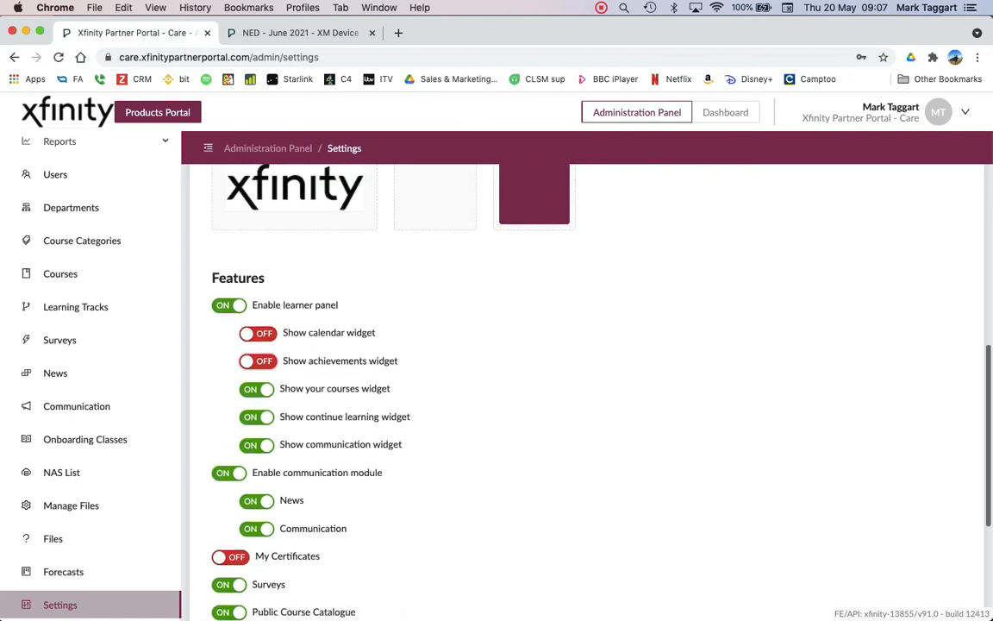
pyautogui.scroll(-5, 586, 388)
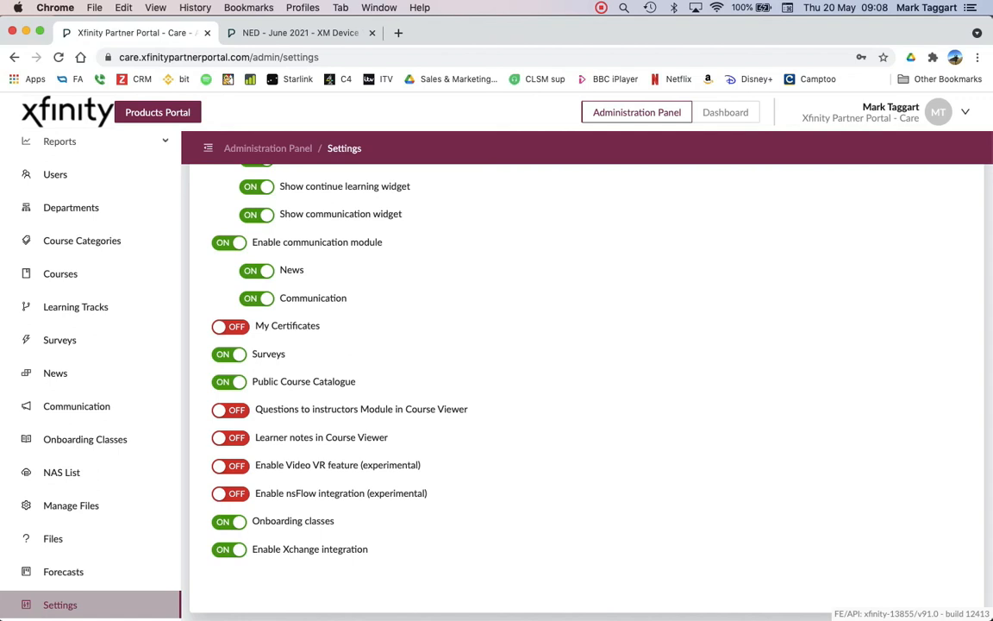
pyautogui.scroll(10, 587, 387)
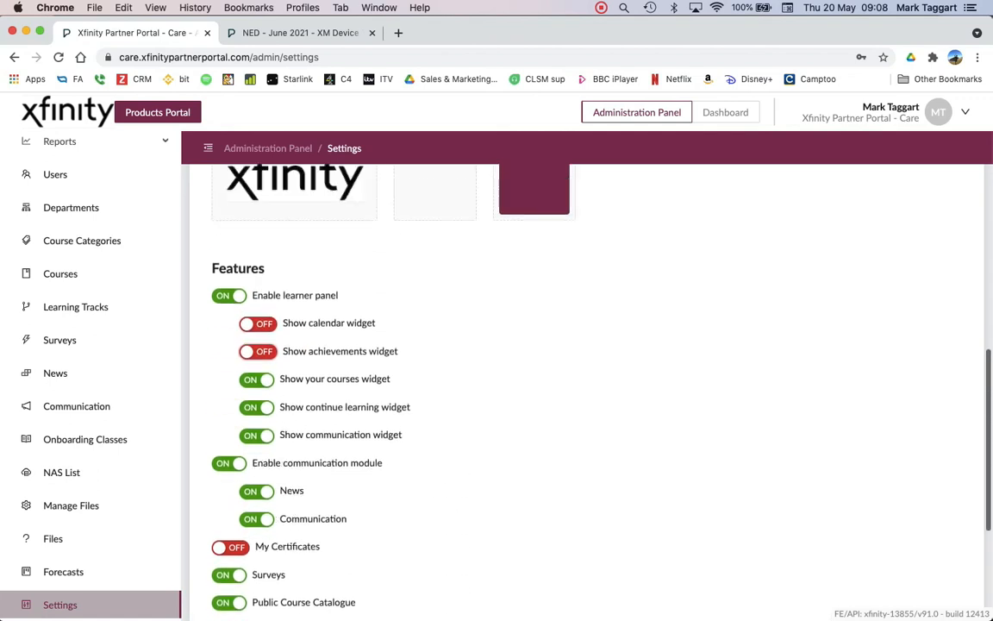